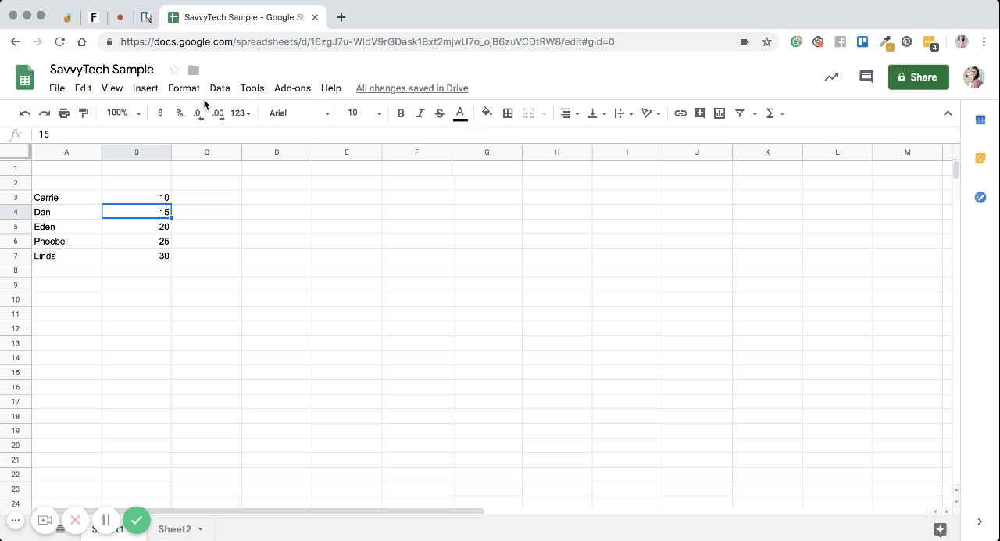
{"action": "left_click", "coordinate": [194, 89]}
{"action": "left_click", "coordinate": [195, 92]}
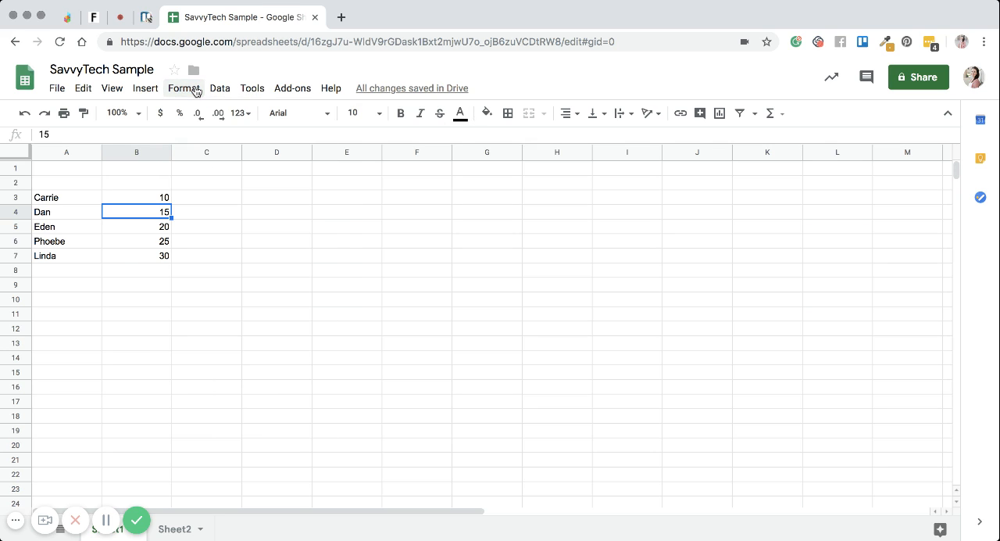
{"action": "left_click", "coordinate": [123, 260]}
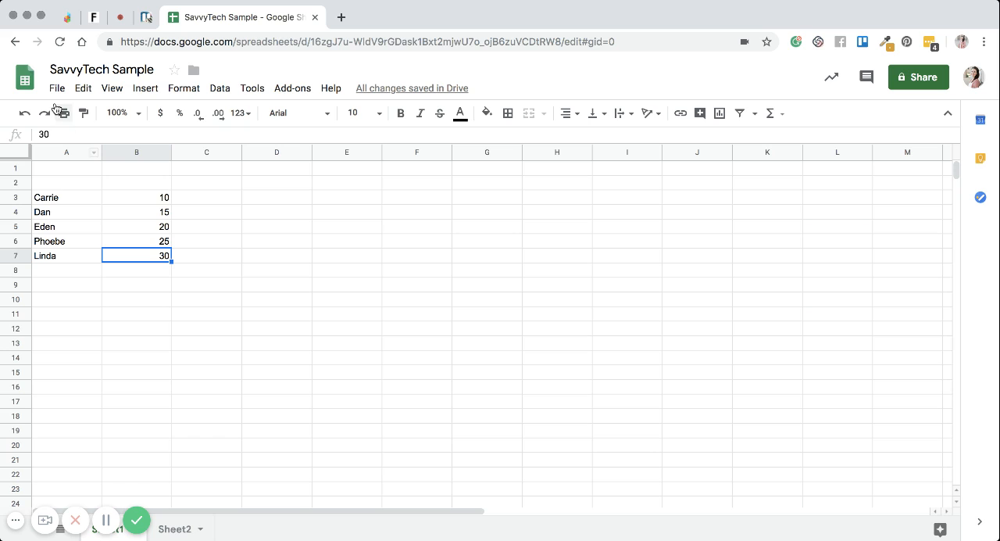
{"action": "left_click", "coordinate": [161, 225]}
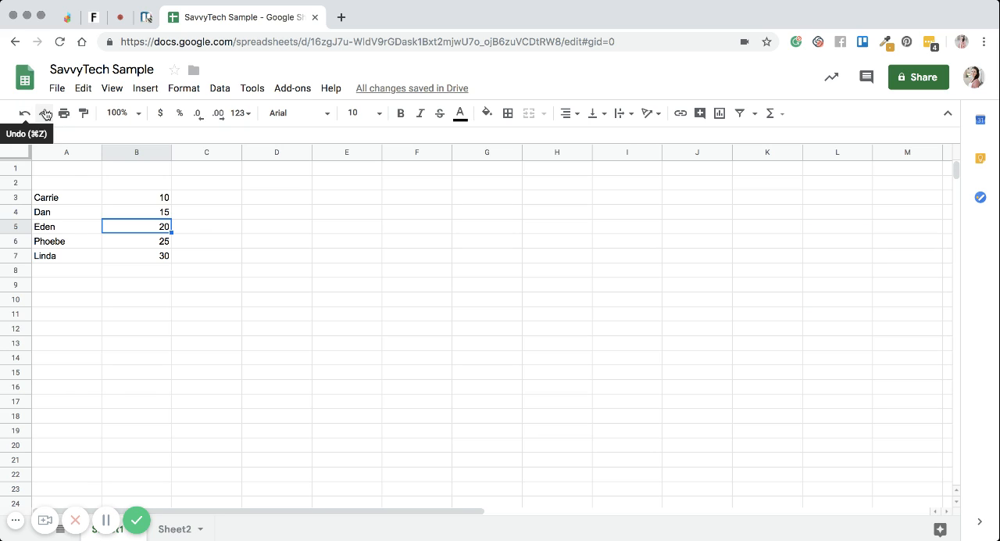
{"action": "left_click", "coordinate": [69, 193]}
{"action": "left_click", "coordinate": [157, 205]}
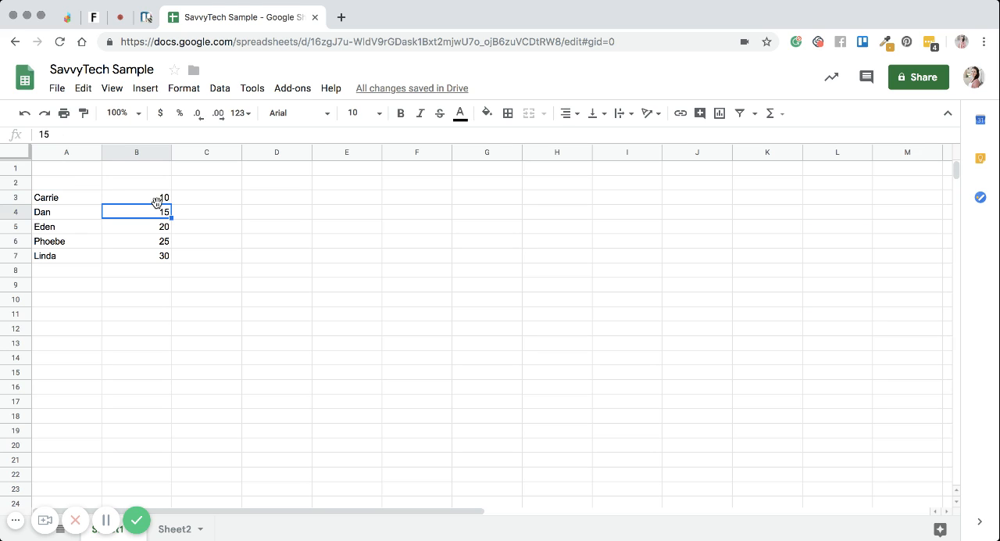
{"action": "left_click", "coordinate": [156, 199]}
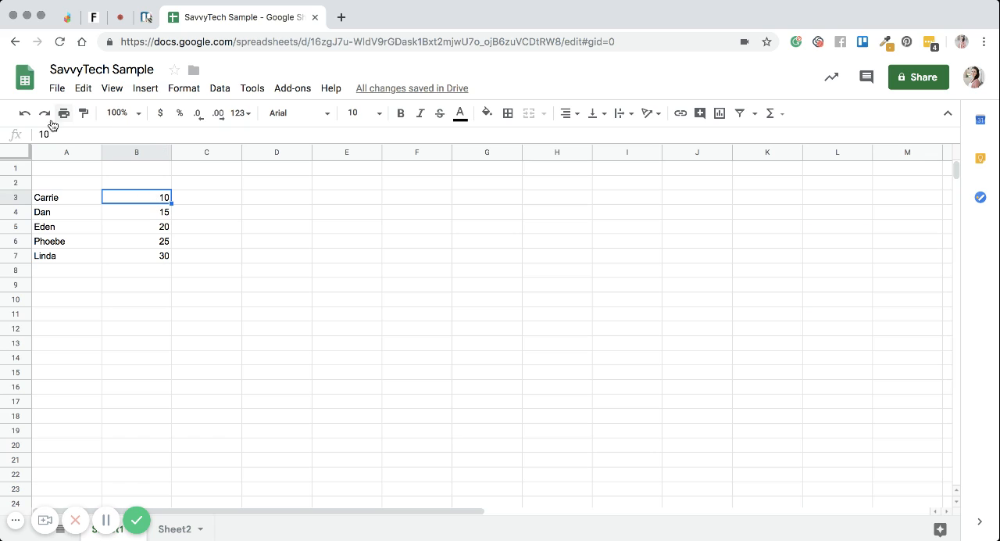
Step: Undo the removal of the sum formula in cell B8, and redo that removal
{"action": "left_click", "coordinate": [24, 112]}
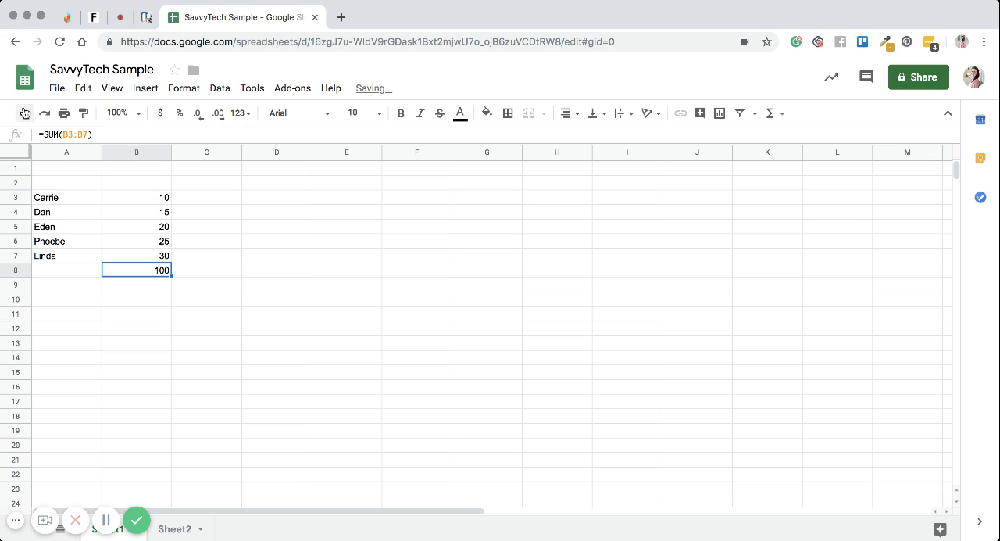
{"action": "left_click", "coordinate": [44, 114]}
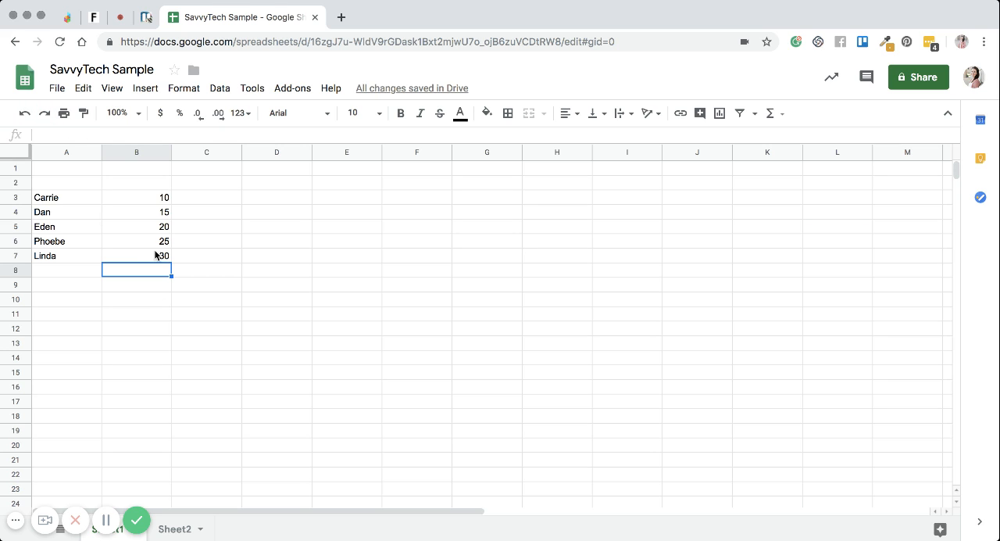
Step: Clear the value in cell B3 and undo the deletion
{"action": "left_click", "coordinate": [155, 250]}
{"action": "left_click", "coordinate": [124, 195]}
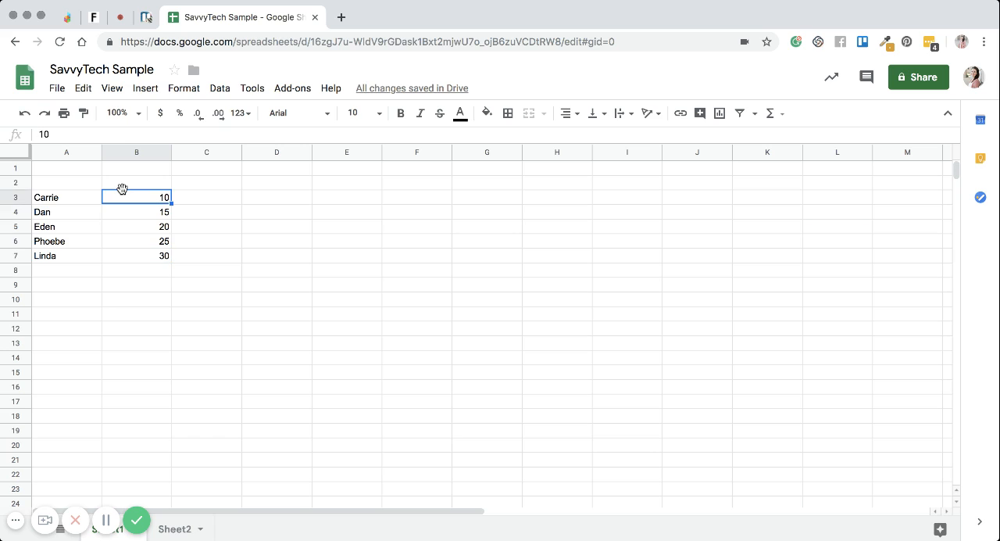
{"action": "key", "text": "Delete"}
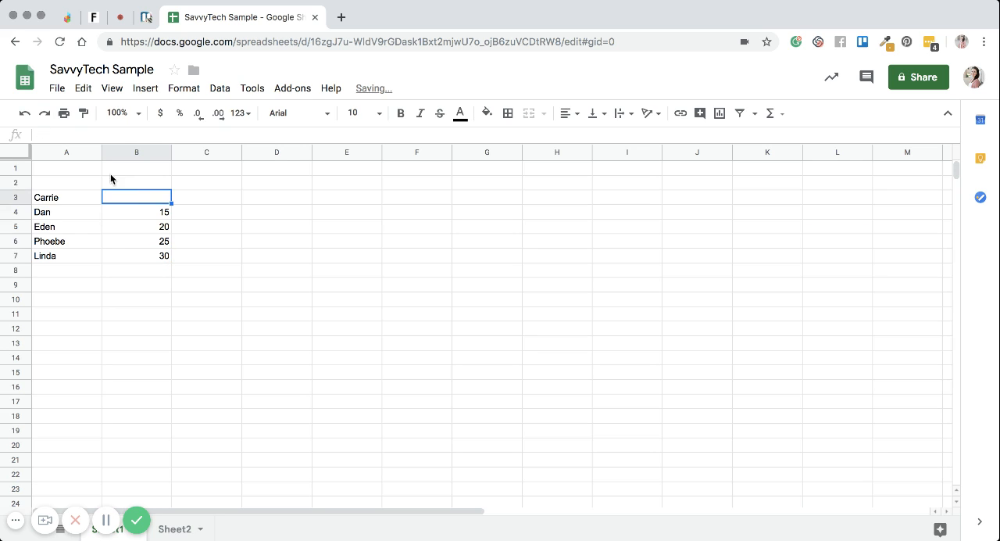
{"action": "left_click", "coordinate": [23, 113]}
Step: Redo the clearing of cell B3 and undo it again
{"action": "left_click", "coordinate": [139, 207]}
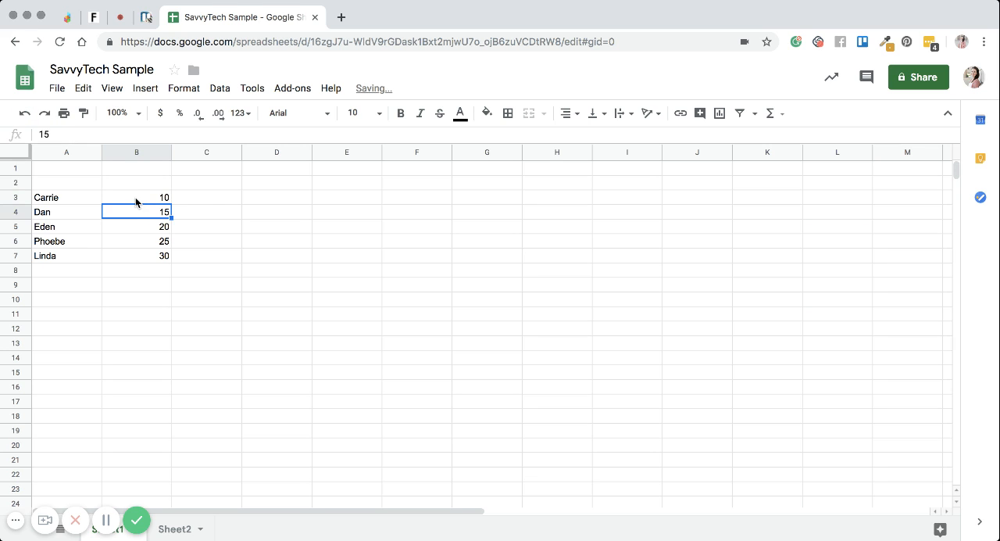
{"action": "left_click", "coordinate": [135, 197]}
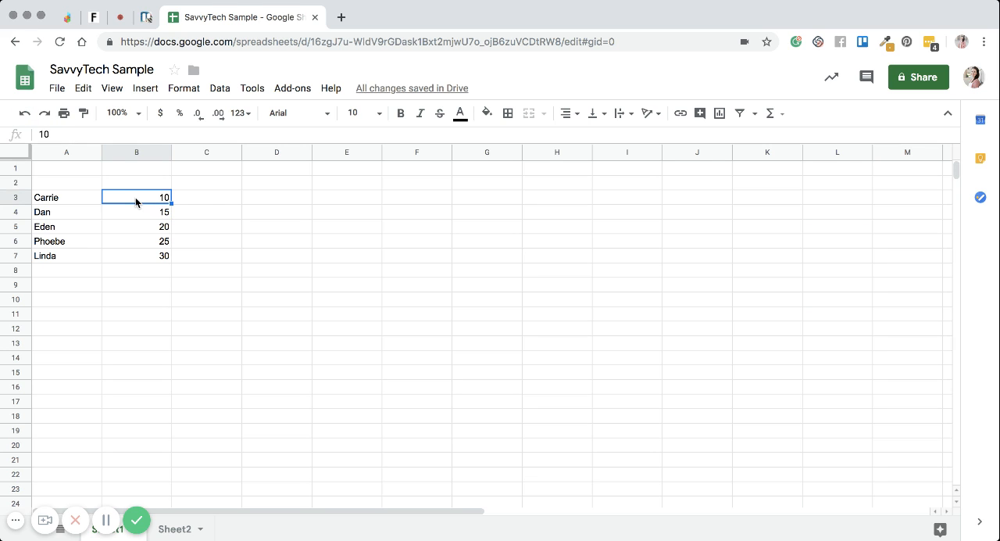
{"action": "left_click", "coordinate": [197, 201]}
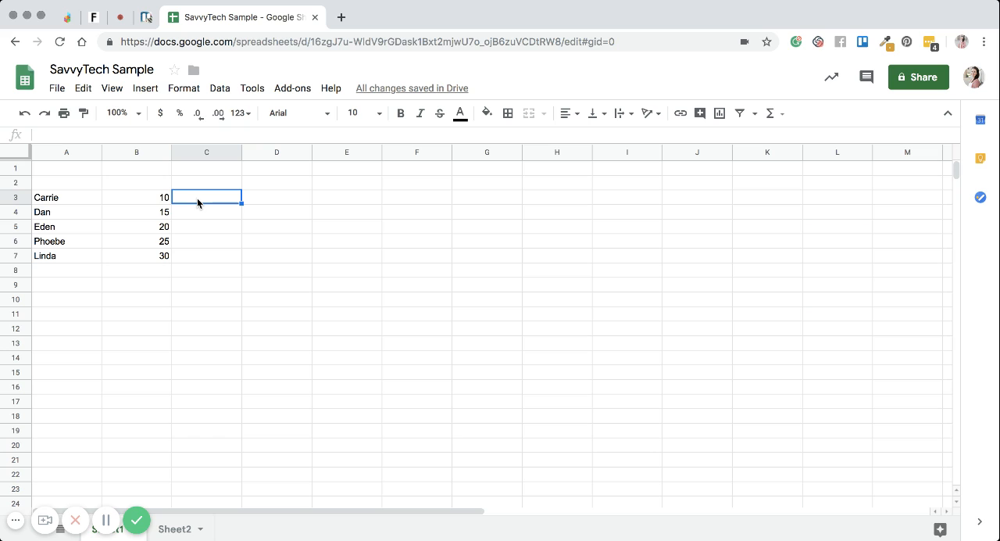
{"action": "left_click", "coordinate": [43, 116]}
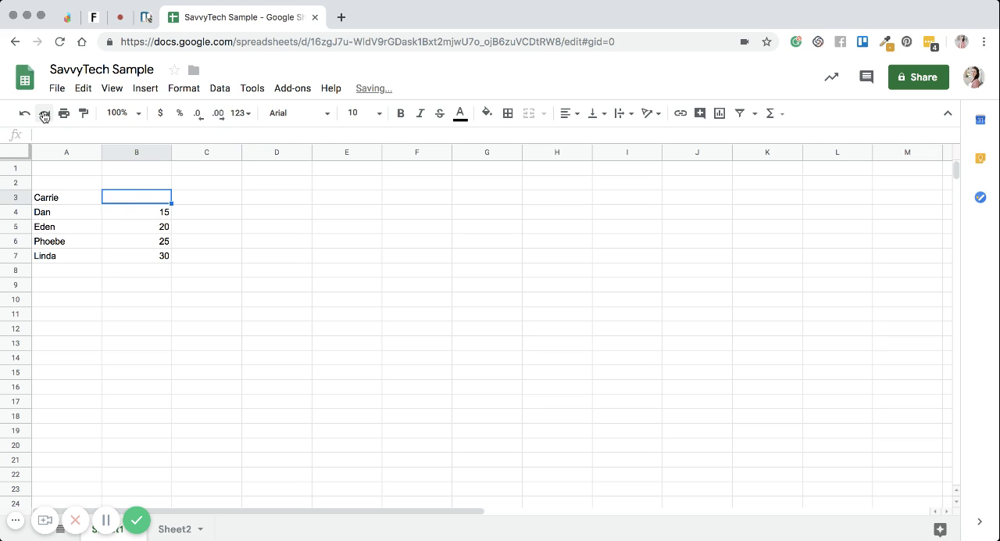
{"action": "left_click", "coordinate": [25, 113]}
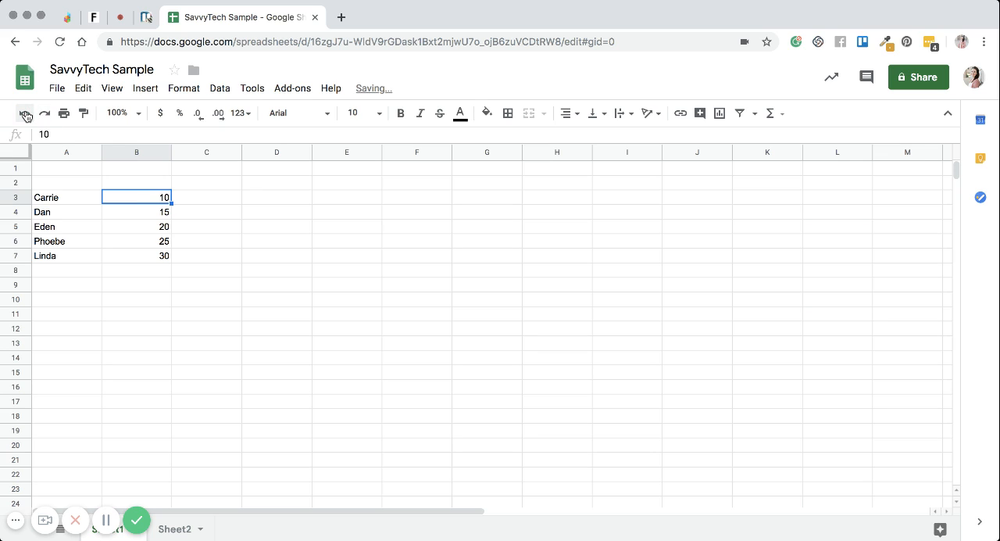
{"action": "left_click", "coordinate": [114, 236]}
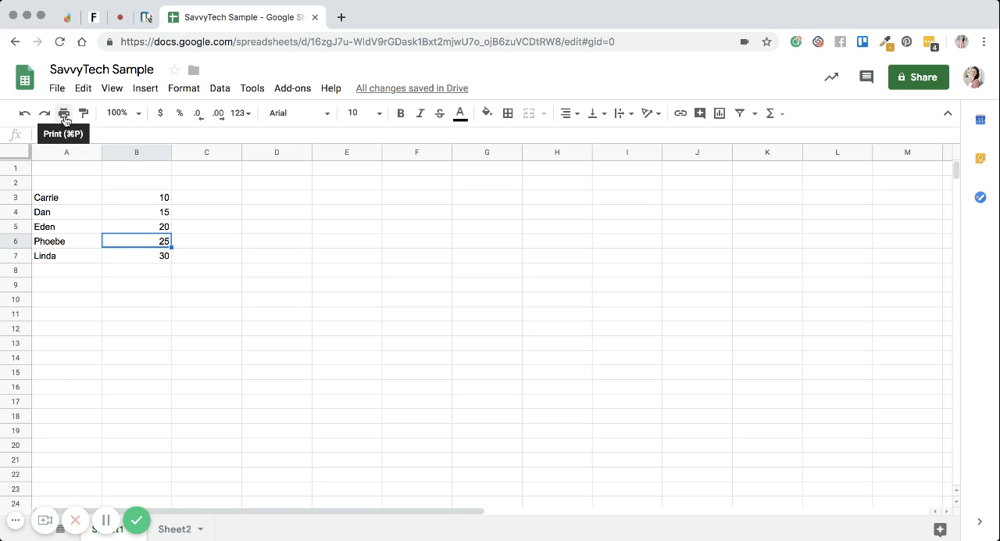
Step: Review the print settings and their formatting options for the current sheet, and return to the spreadsheet without printing
{"action": "left_click", "coordinate": [57, 89]}
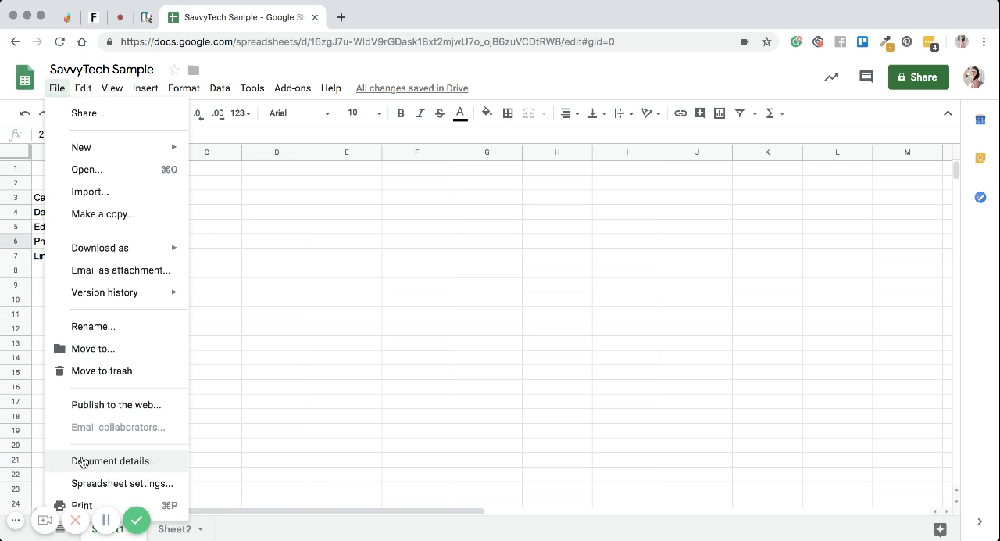
{"action": "left_click", "coordinate": [694, 529]}
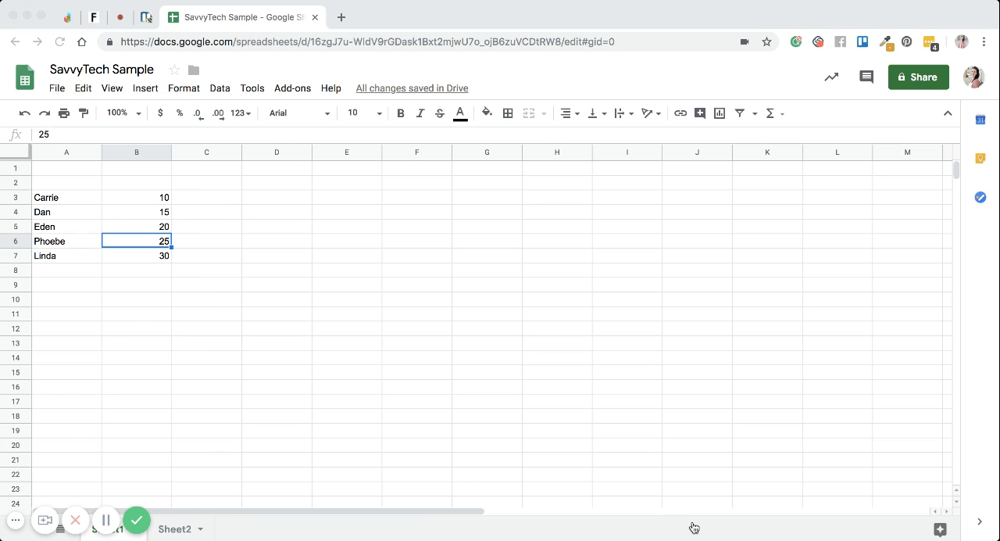
{"action": "left_click", "coordinate": [57, 88]}
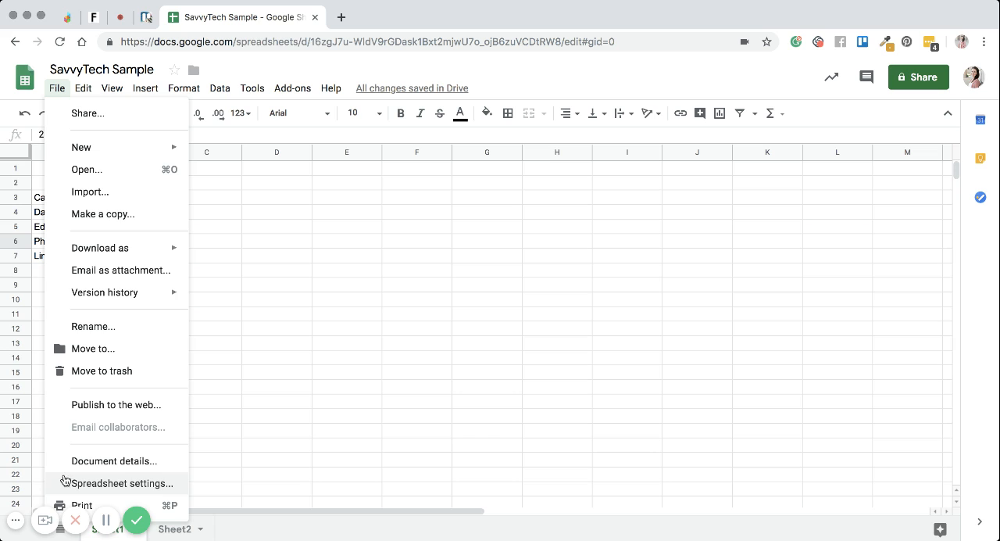
{"action": "left_click", "coordinate": [168, 504]}
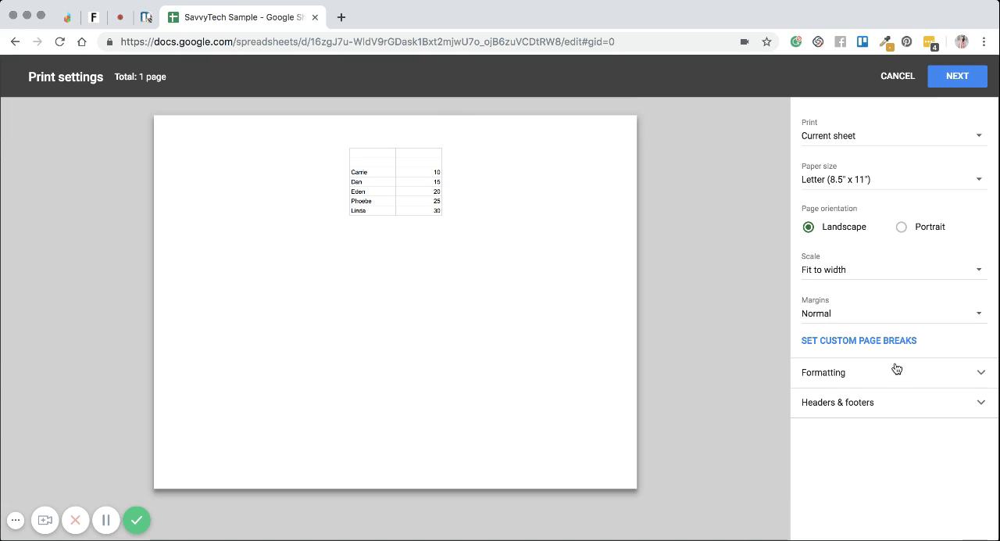
{"action": "left_click", "coordinate": [936, 378]}
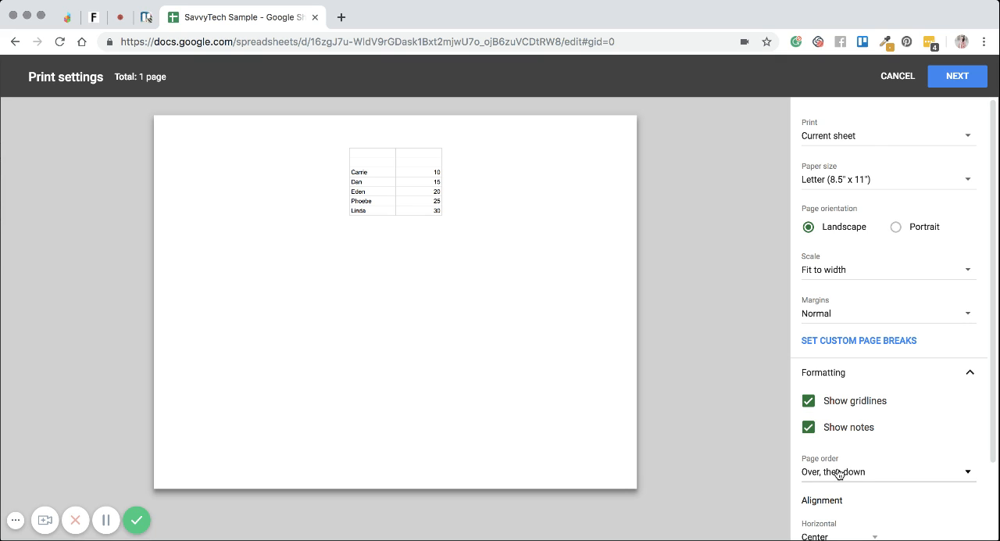
{"action": "left_click", "coordinate": [893, 81]}
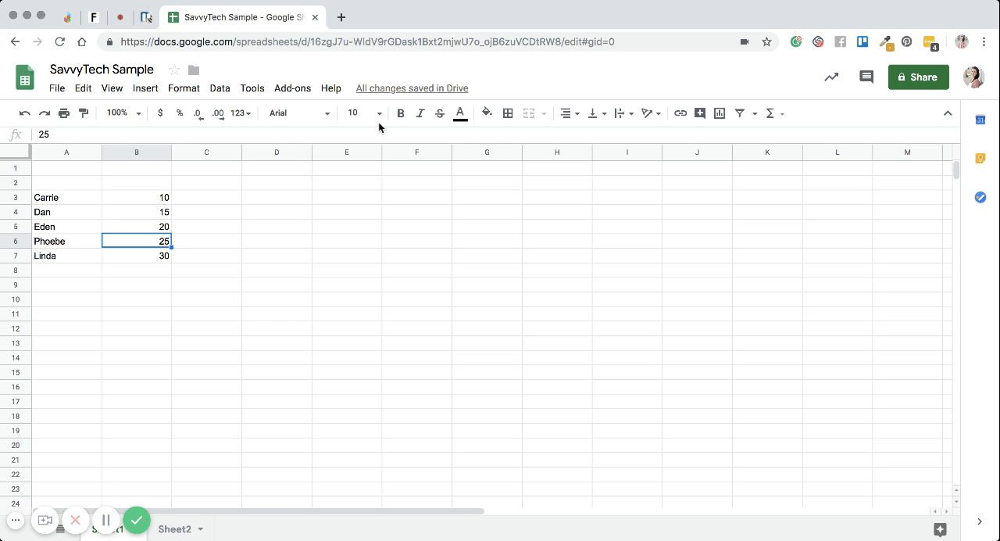
Step: Change the font of cell B3 to Montserrat
{"action": "left_click", "coordinate": [113, 198]}
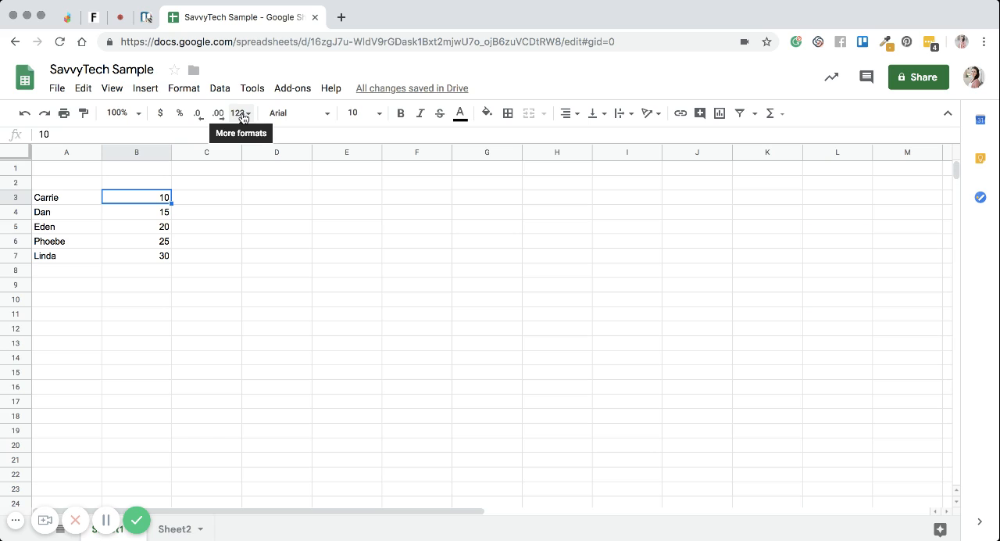
{"action": "left_click", "coordinate": [317, 118]}
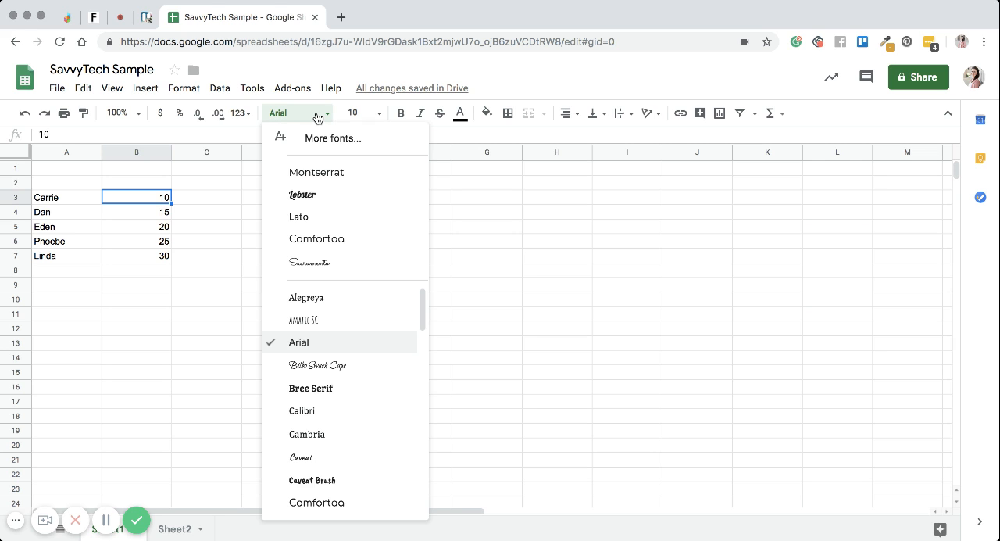
{"action": "left_click", "coordinate": [318, 168]}
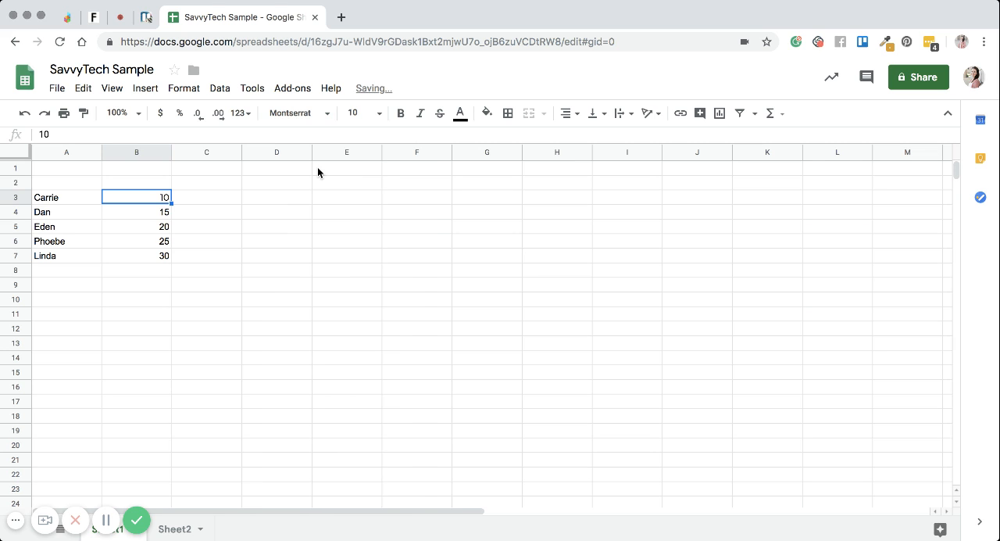
{"action": "left_click", "coordinate": [305, 114]}
Step: Set the font of the whole data range A3:B7 to Montserrat
{"action": "left_click", "coordinate": [92, 197]}
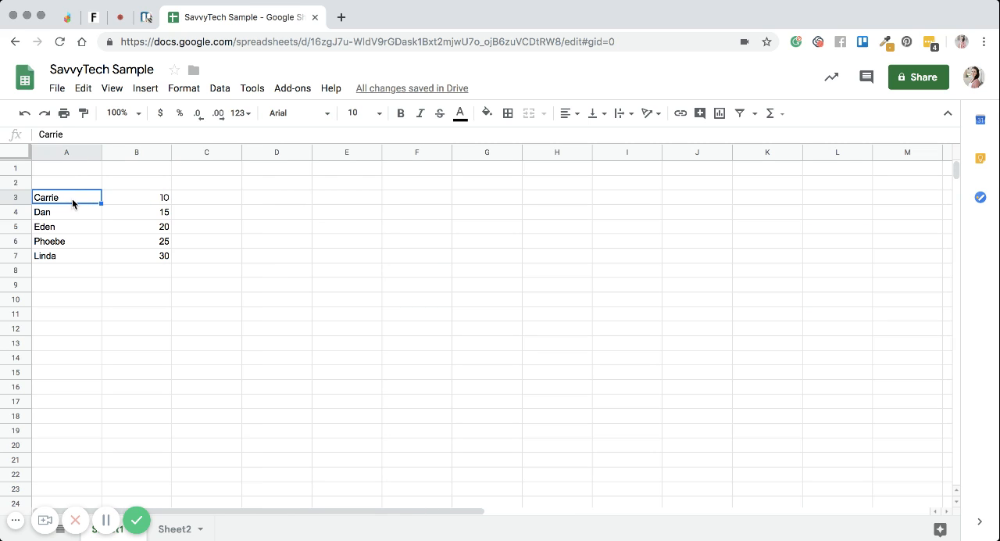
{"action": "left_click_drag", "start_coordinate": [69, 199], "coordinate": [139, 253]}
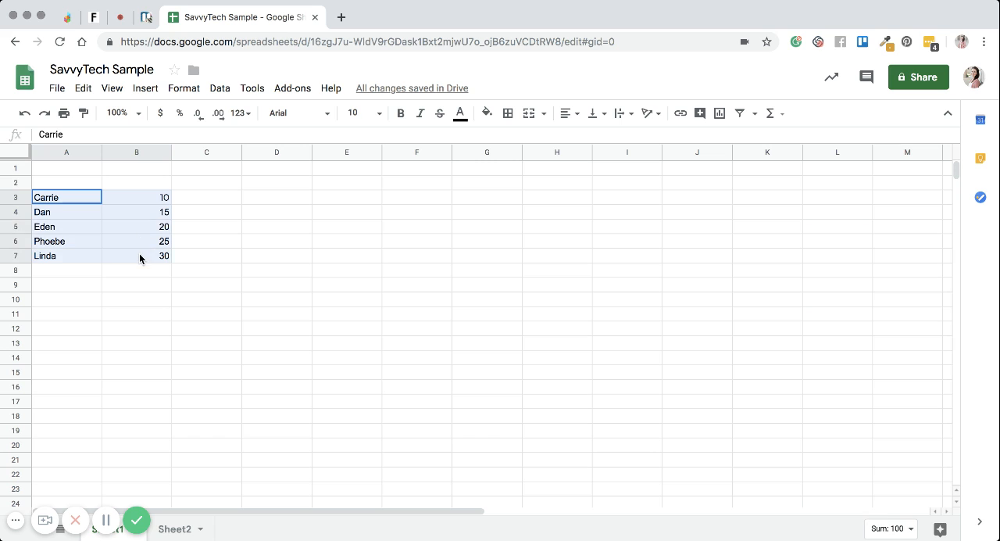
{"action": "left_click", "coordinate": [299, 113]}
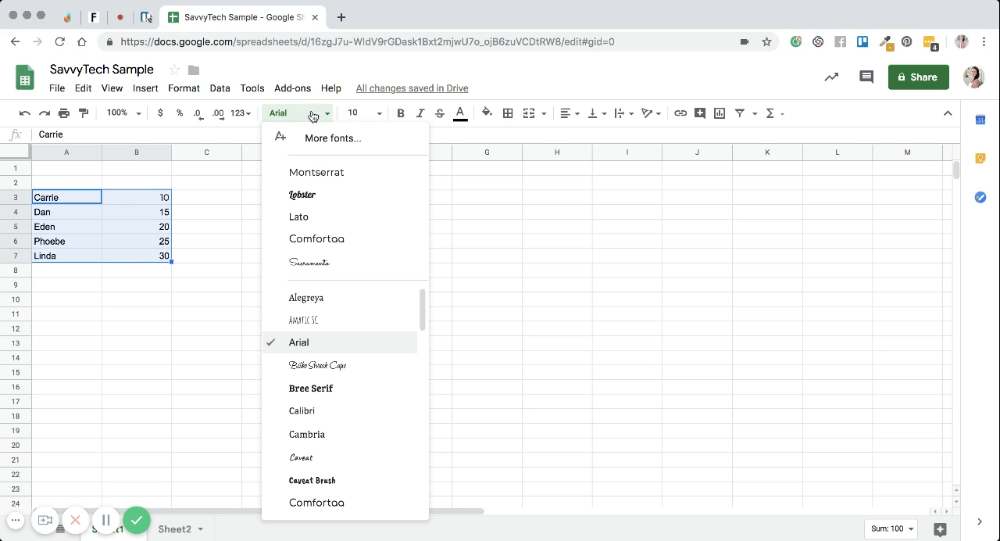
{"action": "left_click", "coordinate": [316, 173]}
{"action": "left_click", "coordinate": [175, 254]}
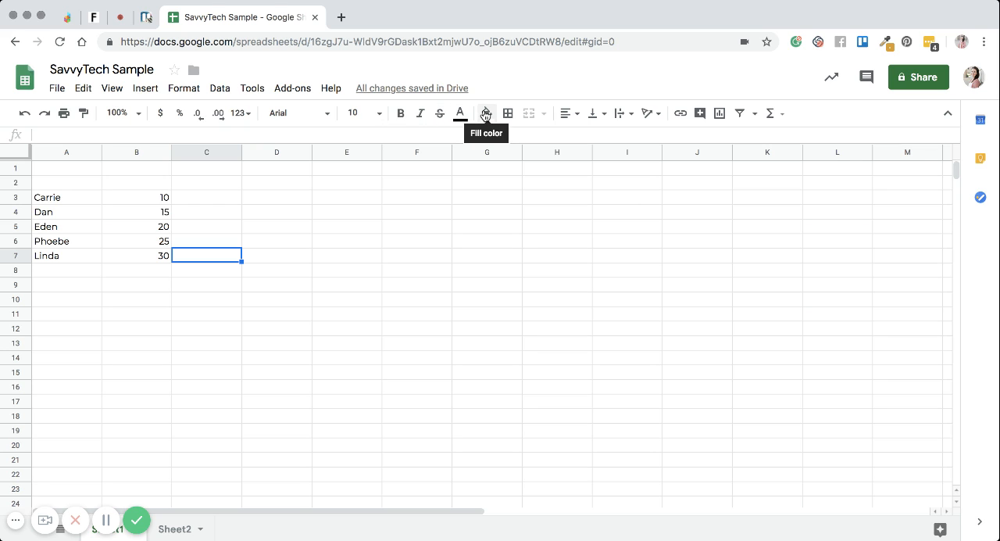
Step: Look over the border colour choices and apply black borders on all sides of cell A4
{"action": "left_click", "coordinate": [94, 214]}
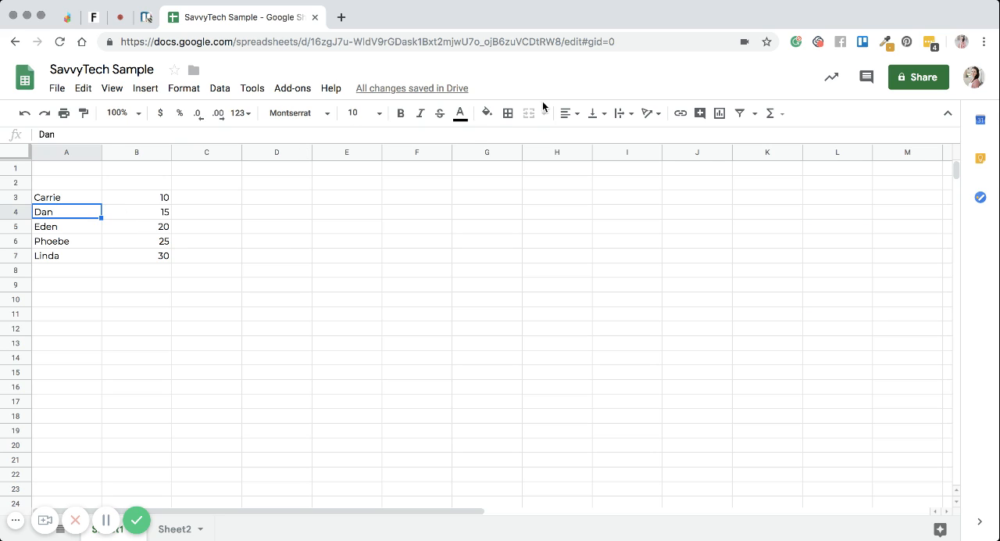
{"action": "left_click", "coordinate": [487, 115]}
{"action": "left_click", "coordinate": [487, 115]}
{"action": "left_click", "coordinate": [509, 114]}
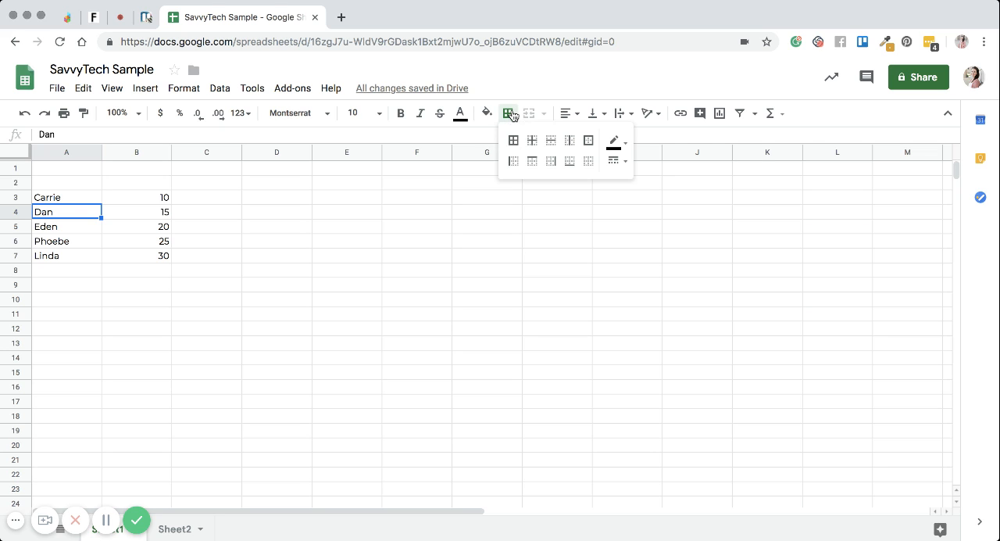
{"action": "left_click", "coordinate": [619, 144]}
{"action": "left_click", "coordinate": [620, 144]}
{"action": "left_click", "coordinate": [620, 144]}
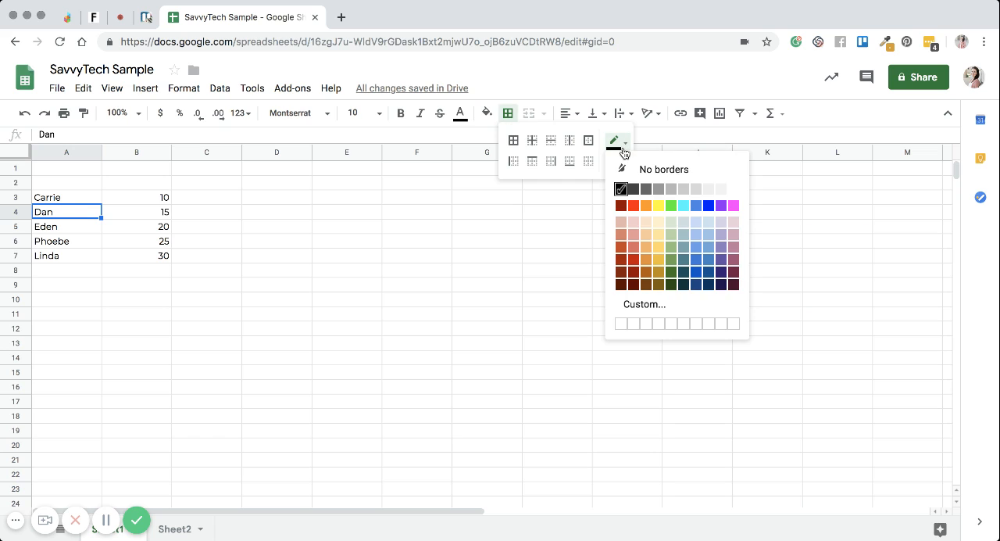
{"action": "left_click", "coordinate": [625, 145]}
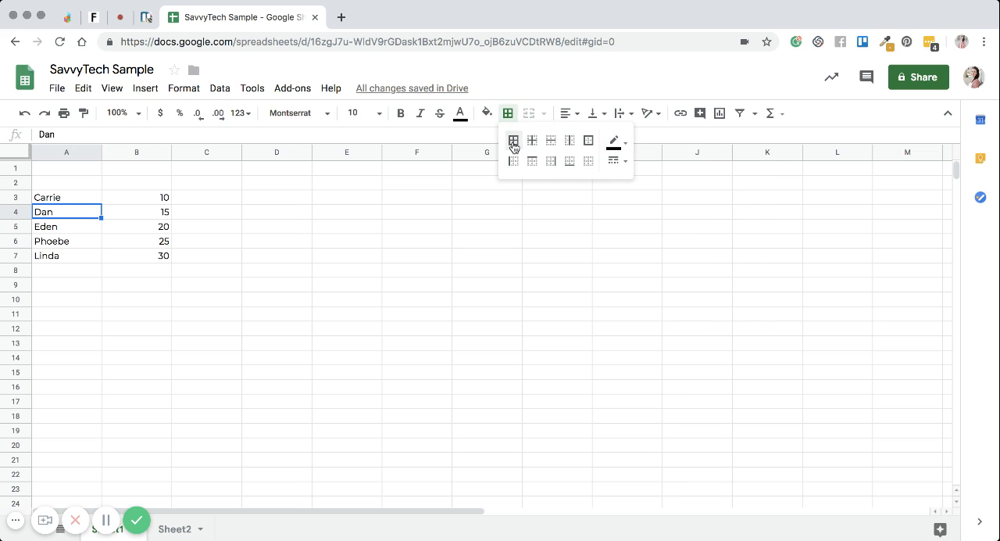
{"action": "left_click", "coordinate": [513, 141]}
{"action": "left_click", "coordinate": [161, 275]}
Step: Apply all borders, inner and outer, to the data range A3:B7
{"action": "left_click", "coordinate": [94, 227]}
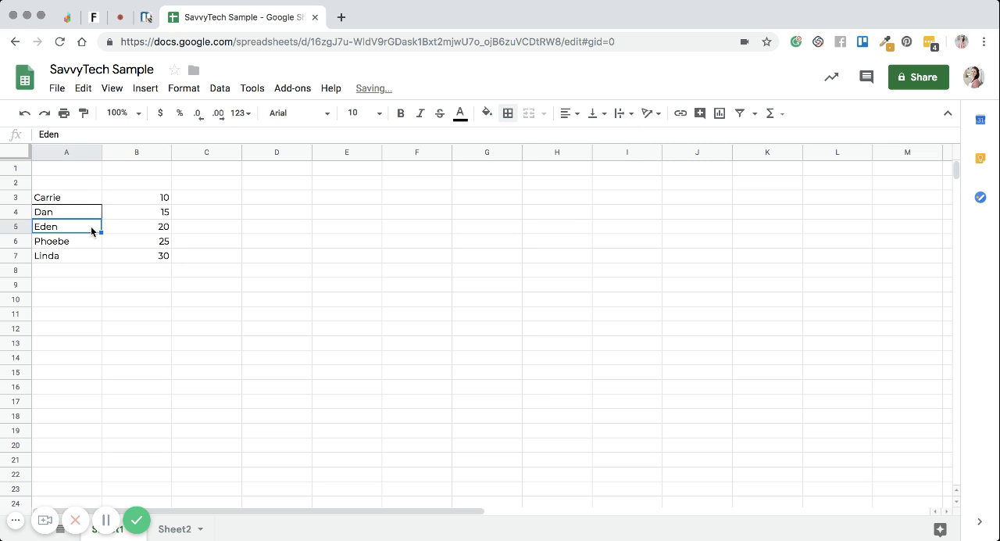
{"action": "left_click", "coordinate": [148, 236]}
{"action": "left_click_drag", "start_coordinate": [98, 202], "coordinate": [149, 257]}
{"action": "left_click", "coordinate": [507, 113]}
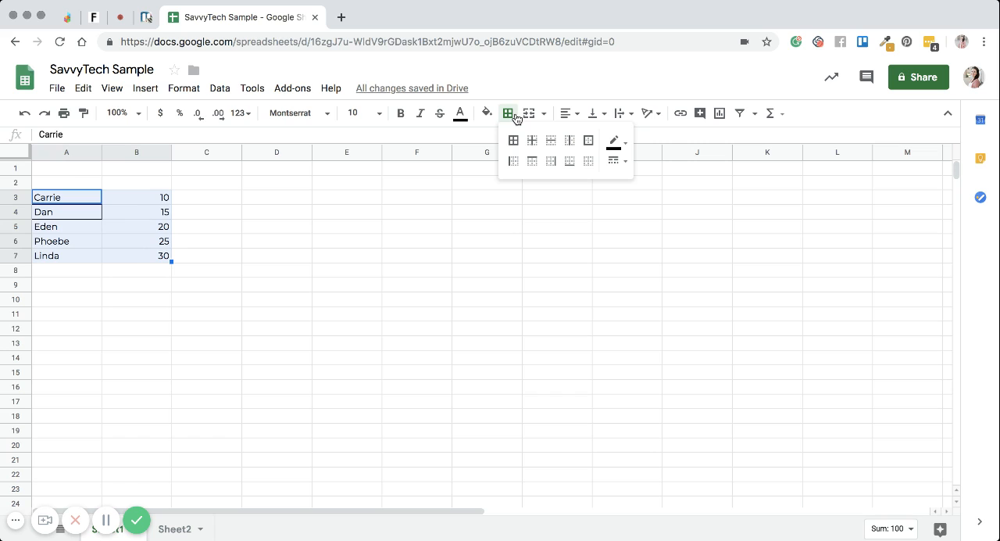
{"action": "left_click", "coordinate": [514, 140]}
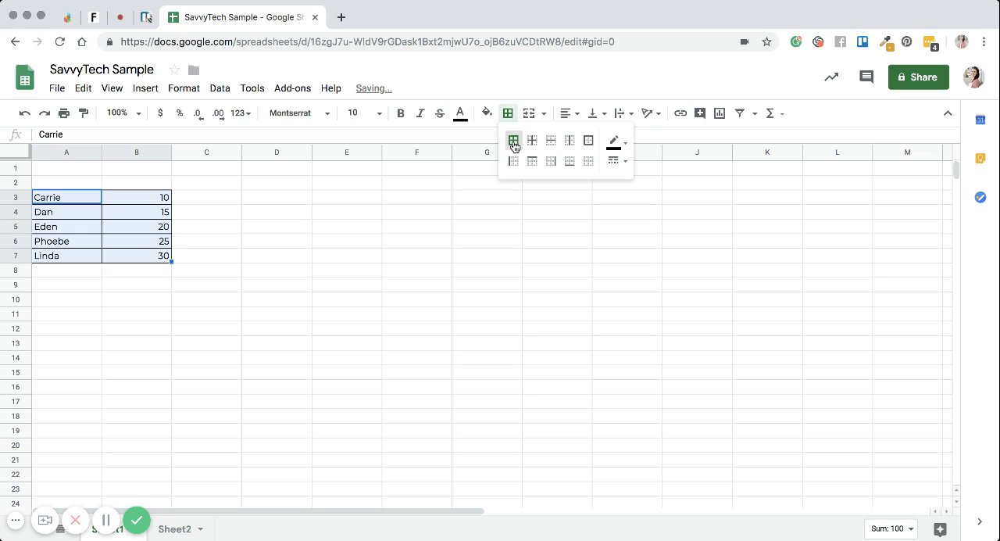
Step: Try to change the border line style of the data range A3:B7 to a double line
{"action": "left_click", "coordinate": [66, 280]}
{"action": "left_click", "coordinate": [139, 222]}
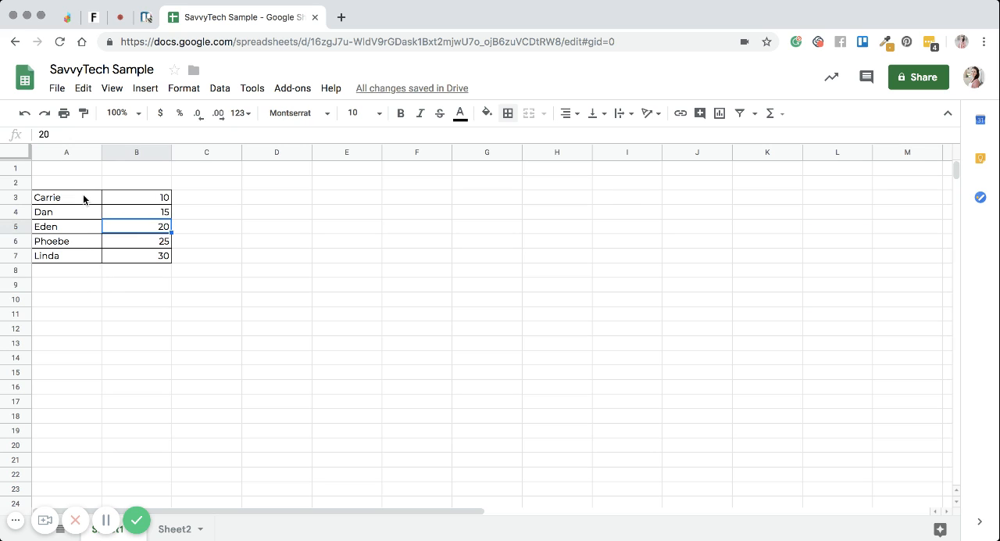
{"action": "left_click_drag", "start_coordinate": [83, 193], "coordinate": [144, 255]}
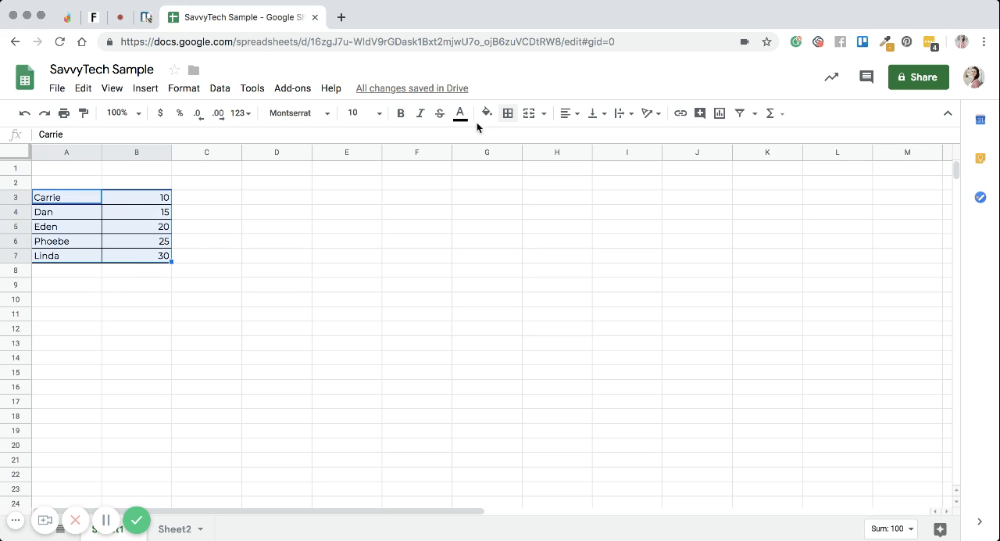
{"action": "left_click", "coordinate": [508, 113]}
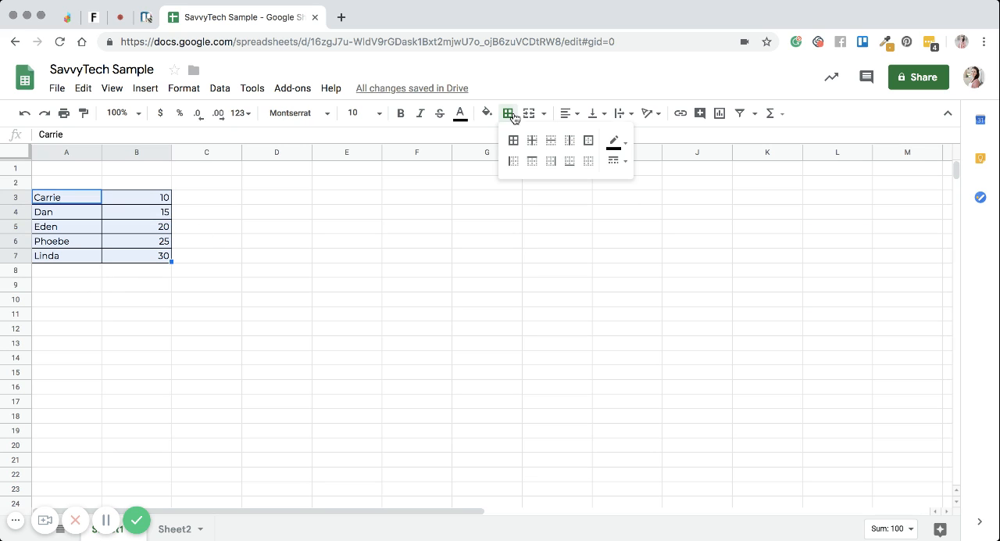
{"action": "left_click", "coordinate": [623, 143]}
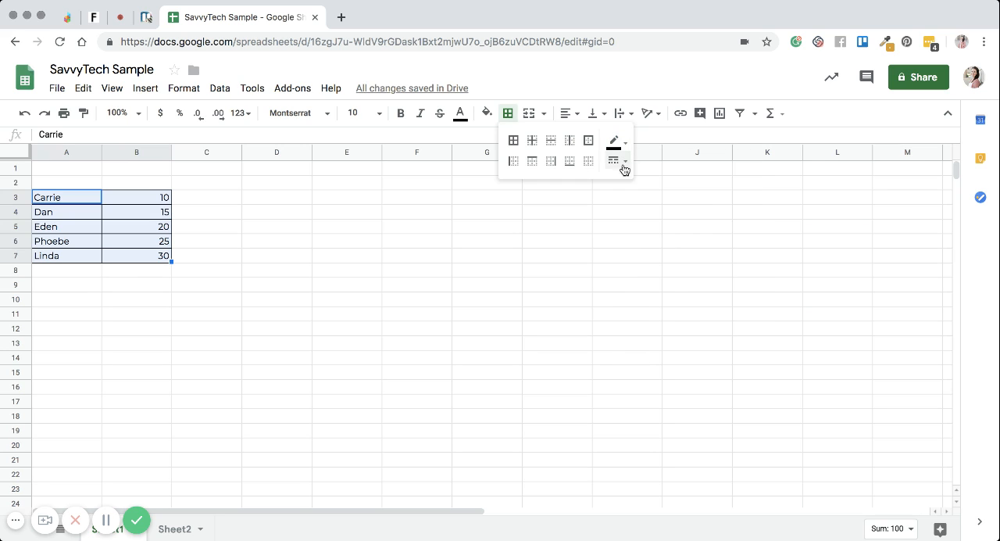
{"action": "left_click", "coordinate": [623, 163]}
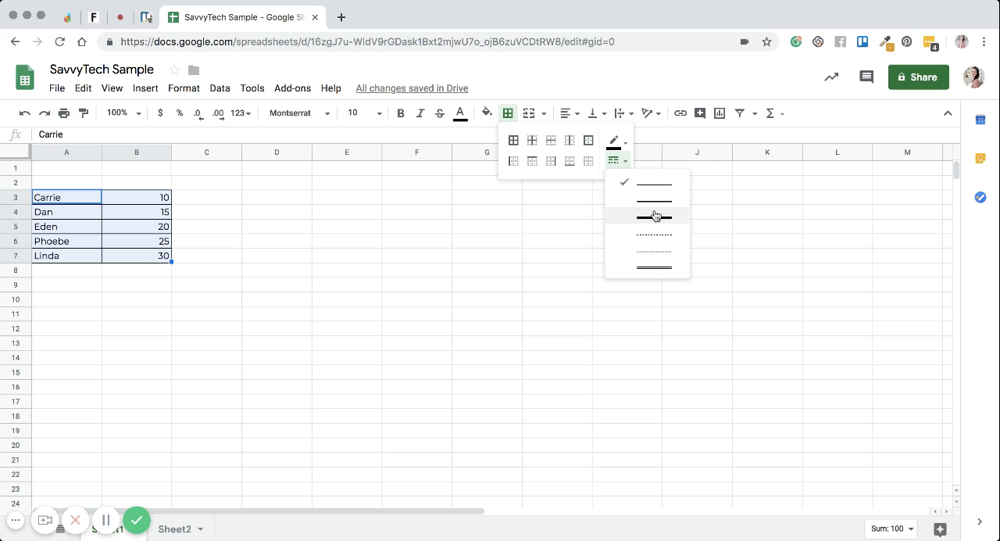
{"action": "left_click", "coordinate": [656, 268]}
{"action": "left_click", "coordinate": [299, 265]}
{"action": "left_click", "coordinate": [129, 223]}
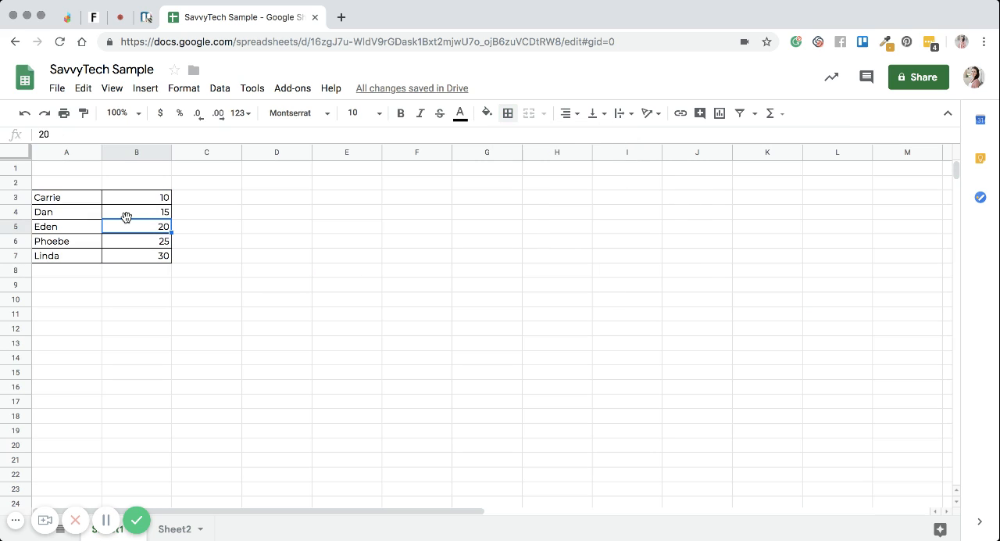
Step: Try to change the border line style of the data range A3:B7 to the thick solid line
{"action": "left_click_drag", "start_coordinate": [72, 200], "coordinate": [150, 257]}
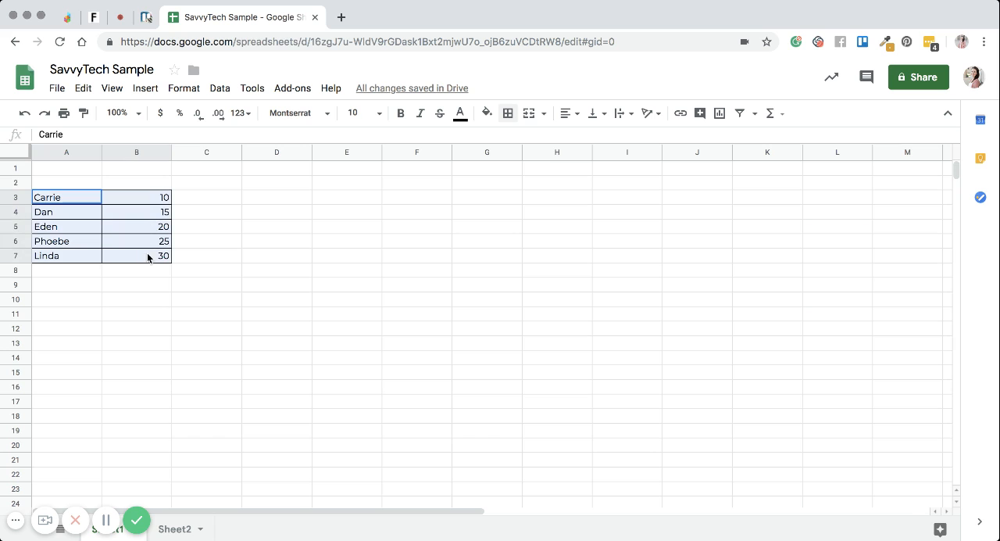
{"action": "left_click", "coordinate": [508, 114]}
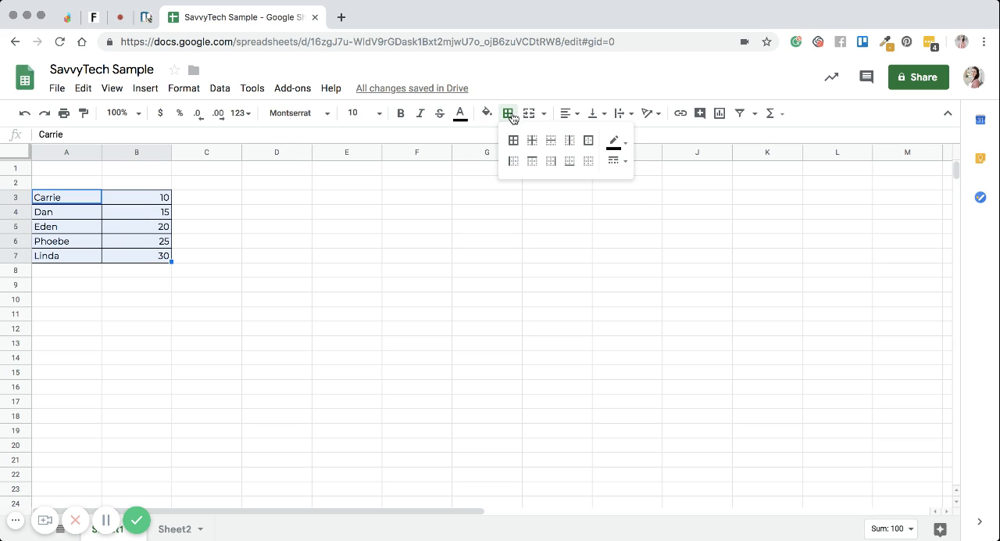
{"action": "left_click", "coordinate": [625, 162]}
{"action": "left_click", "coordinate": [647, 222]}
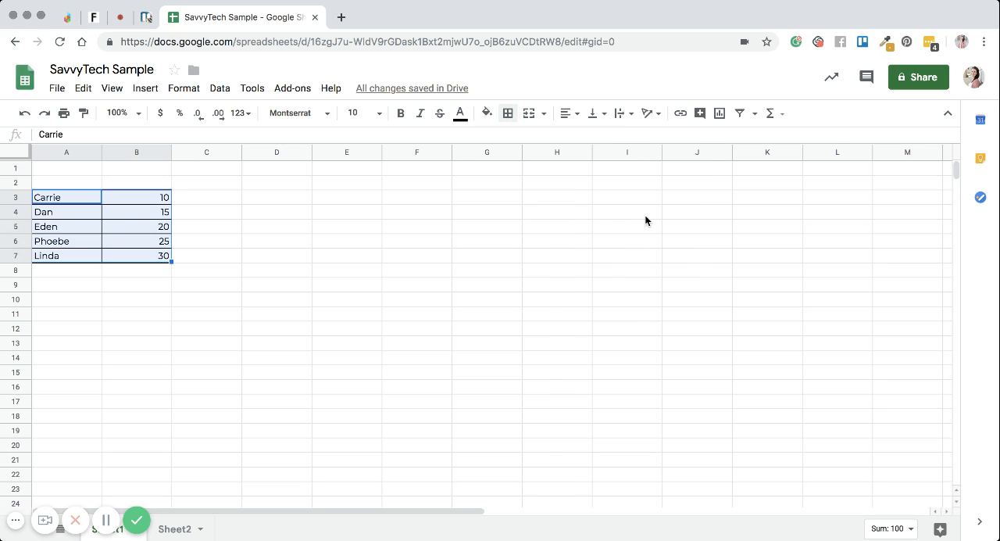
{"action": "left_click", "coordinate": [266, 256]}
{"action": "left_click", "coordinate": [116, 246]}
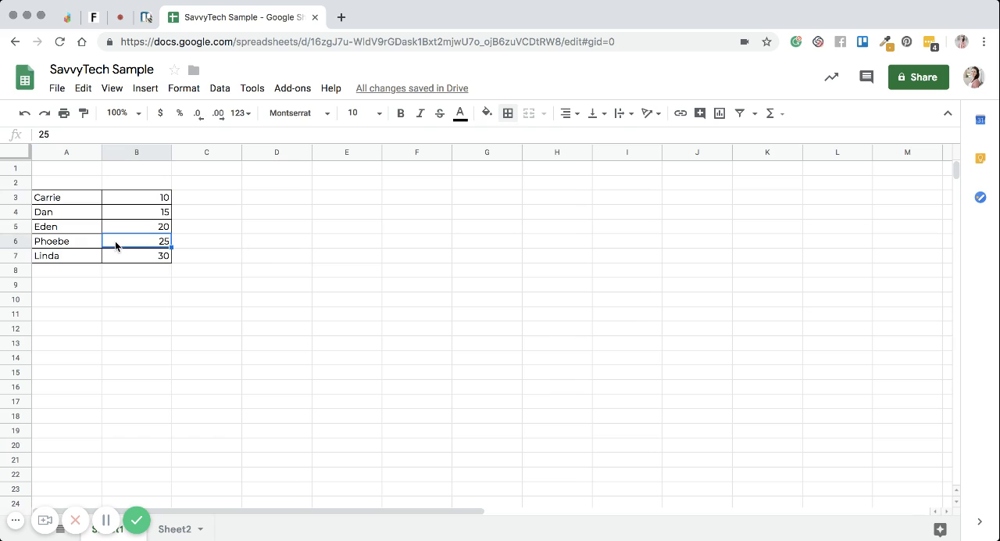
{"action": "left_click", "coordinate": [75, 224]}
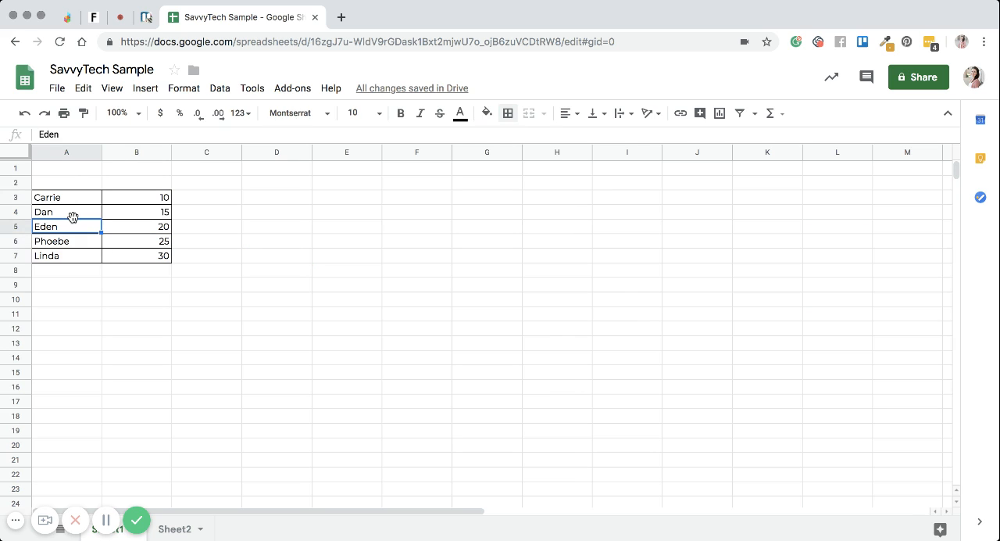
Step: Undo the last three changes, reverting the borders and the Montserrat font on the data range A3:B7
{"action": "left_click", "coordinate": [26, 114]}
{"action": "left_click", "coordinate": [26, 113]}
{"action": "left_click", "coordinate": [26, 114]}
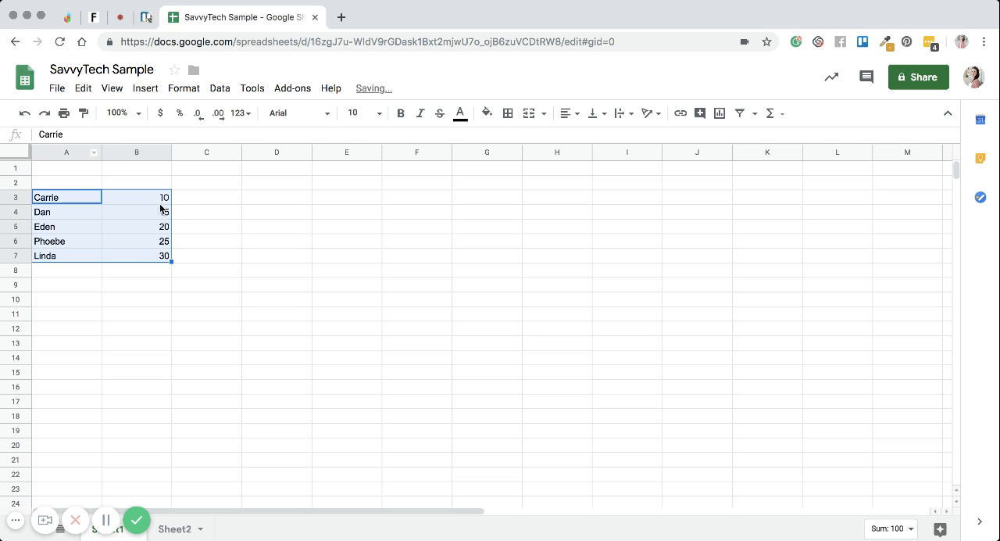
{"action": "left_click", "coordinate": [230, 301]}
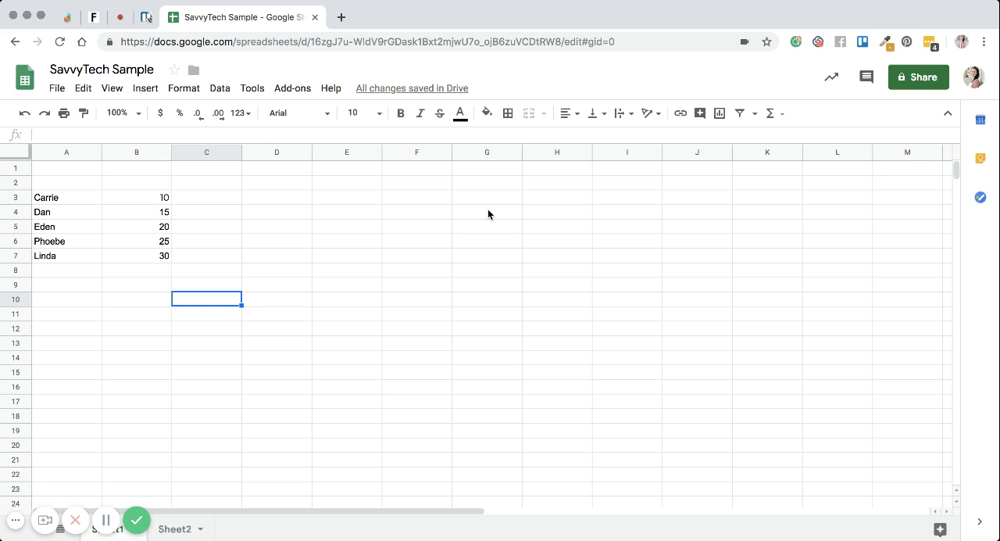
Step: Apply thick borders on all sides of the name cells A3:A7 and undo them
{"action": "left_click", "coordinate": [80, 199]}
{"action": "left_click_drag", "start_coordinate": [81, 199], "coordinate": [70, 261]}
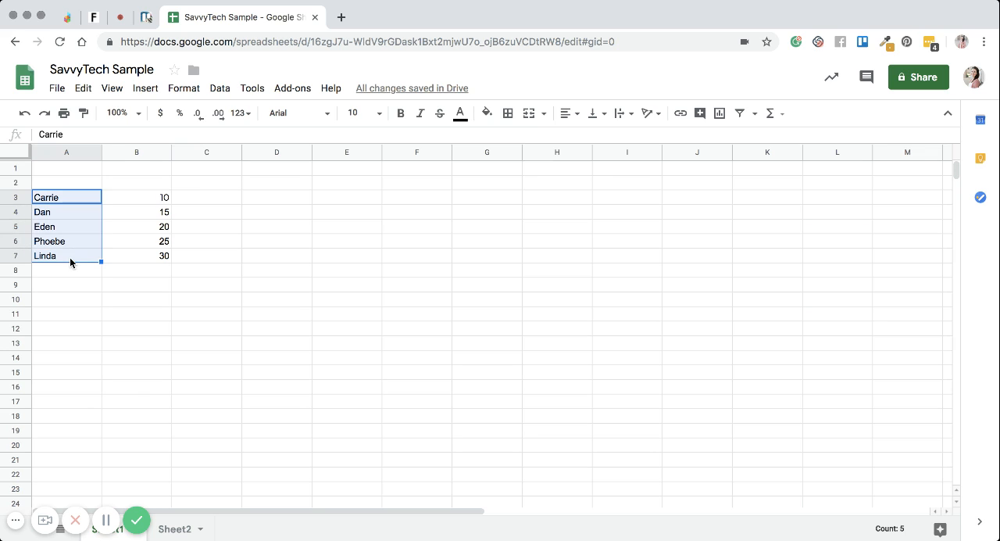
{"action": "left_click", "coordinate": [507, 115]}
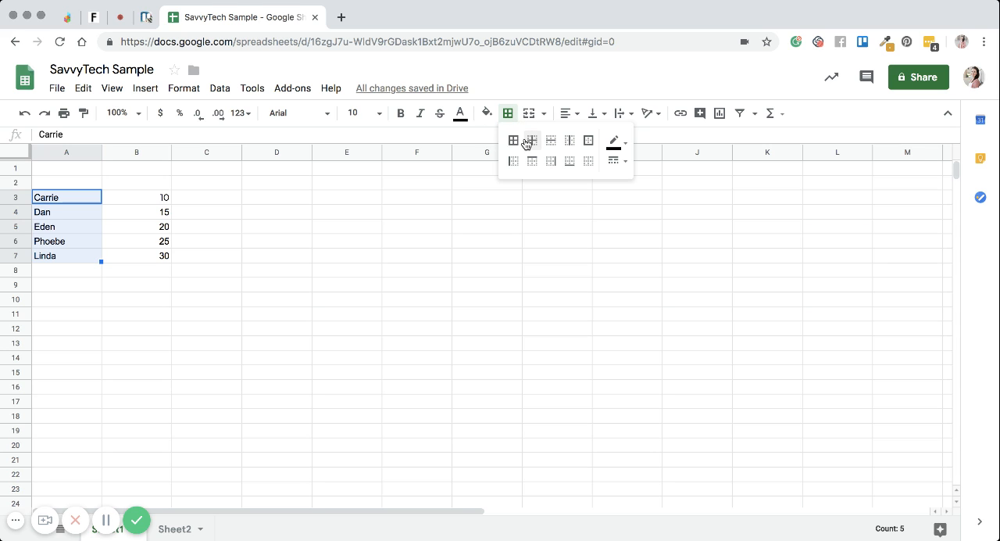
{"action": "left_click", "coordinate": [512, 142]}
{"action": "left_click", "coordinate": [217, 293]}
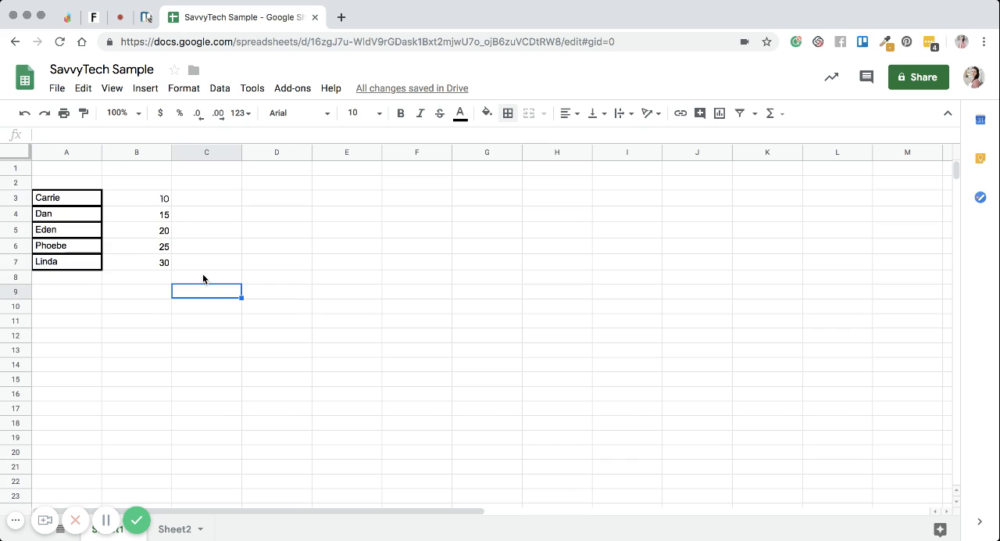
{"action": "left_click", "coordinate": [25, 115]}
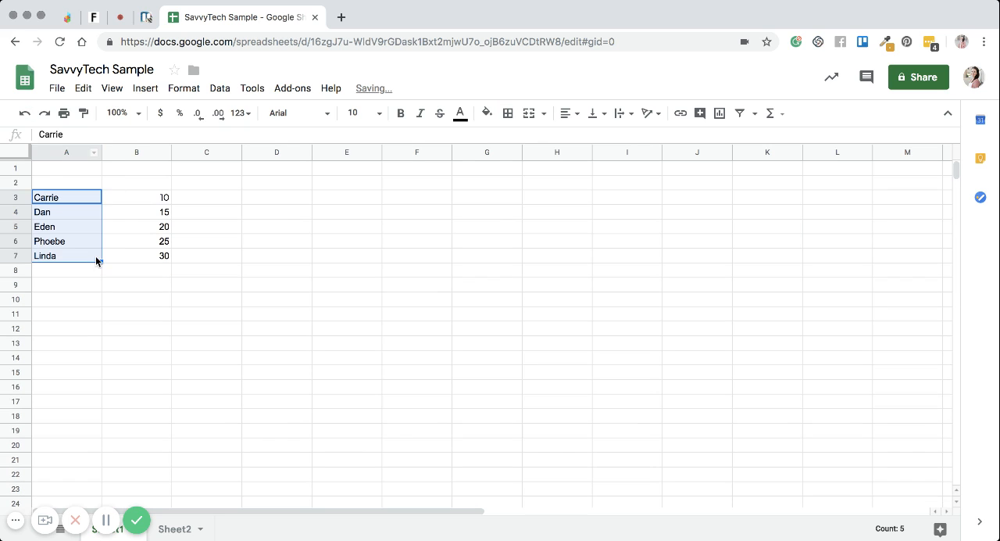
{"action": "left_click", "coordinate": [137, 251]}
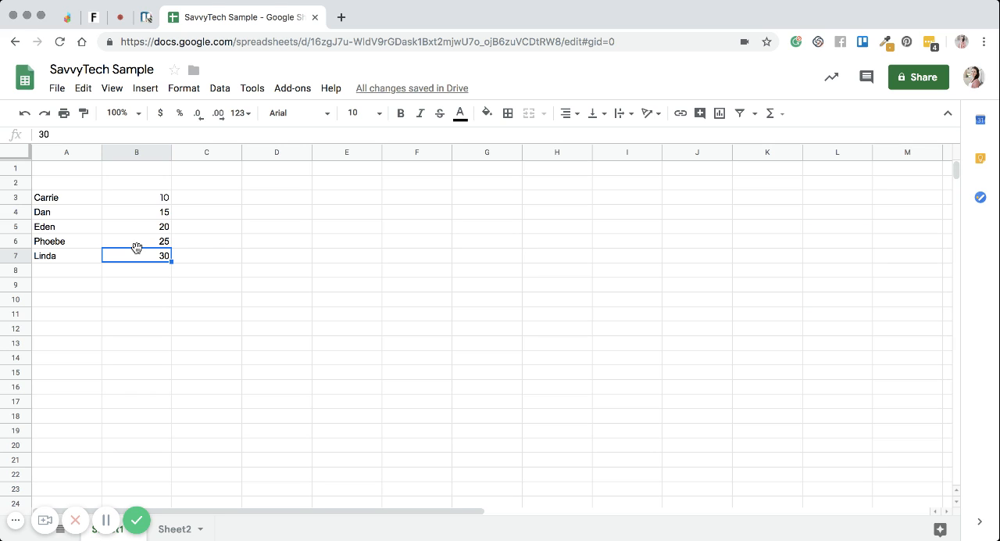
Step: Apply thick inner and outer borders to the whole data range A3:B7 and undo them
{"action": "left_click_drag", "start_coordinate": [64, 197], "coordinate": [161, 255]}
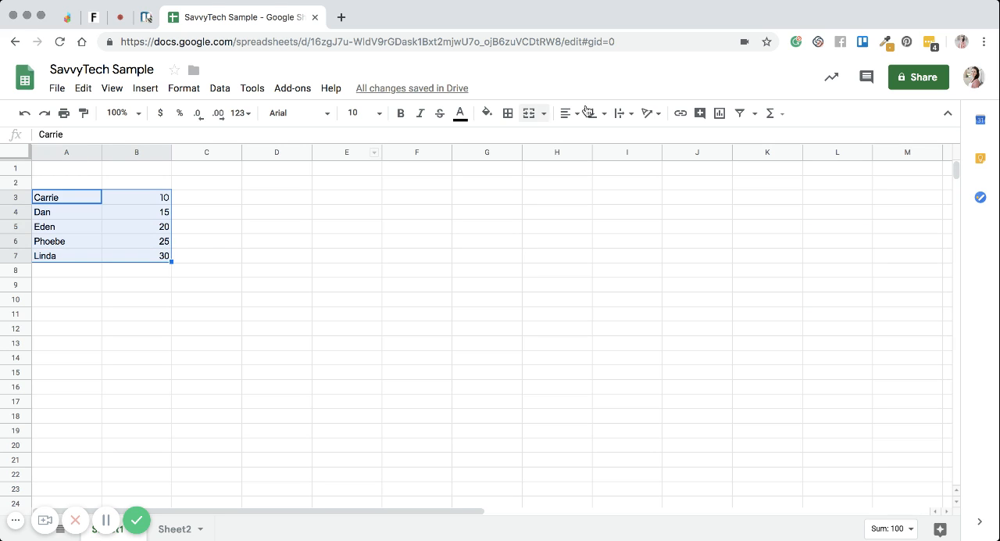
{"action": "left_click", "coordinate": [508, 112]}
{"action": "left_click", "coordinate": [512, 139]}
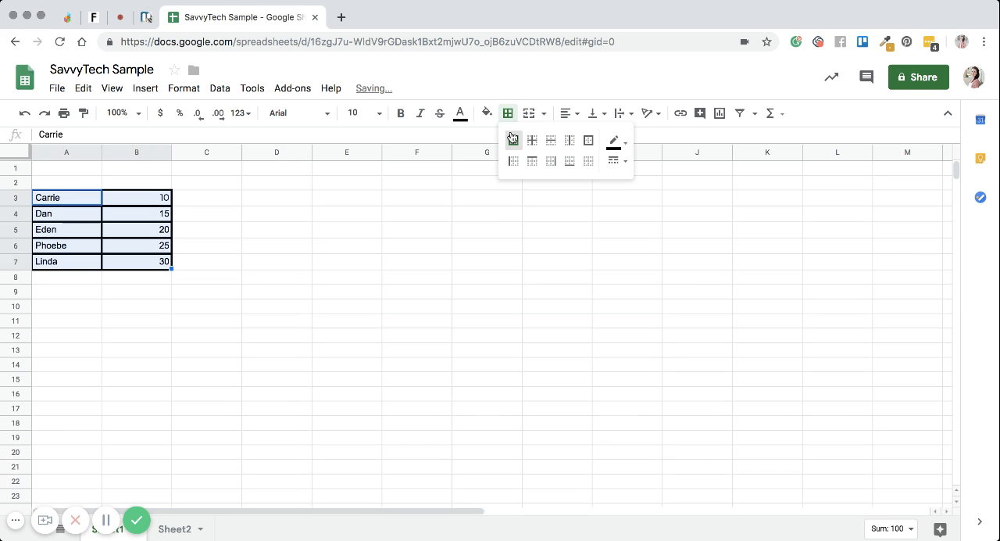
{"action": "left_click", "coordinate": [24, 116]}
{"action": "left_click", "coordinate": [24, 116]}
{"action": "left_click", "coordinate": [316, 306]}
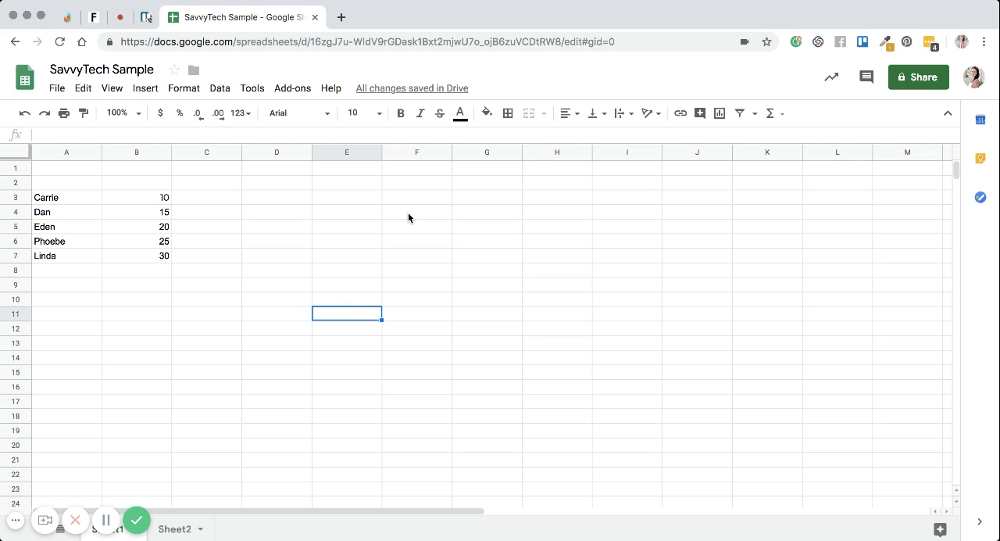
Step: Try centre and right horizontal alignment on the data range A3:B7, finishing with left alignment
{"action": "left_click_drag", "start_coordinate": [88, 196], "coordinate": [143, 254]}
{"action": "left_click", "coordinate": [570, 113]}
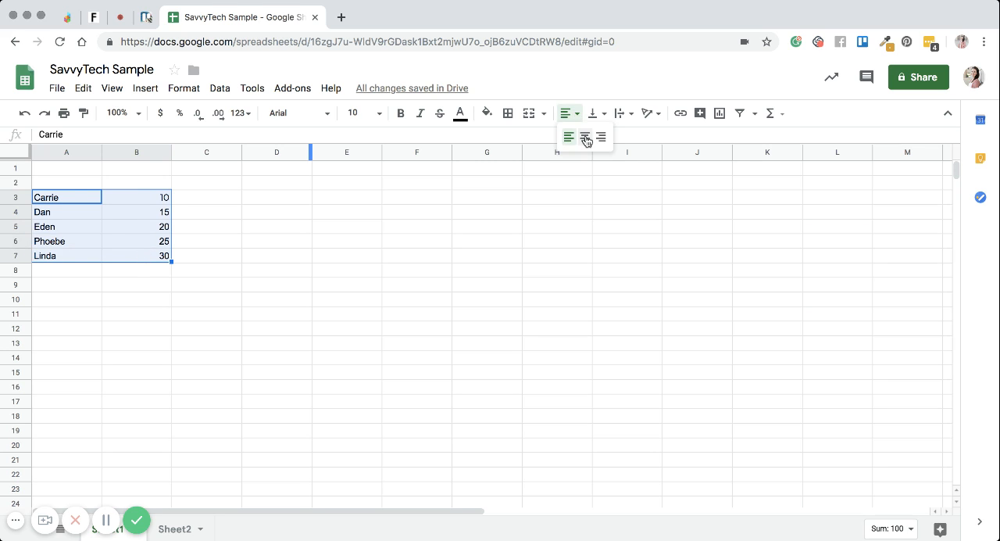
{"action": "left_click", "coordinate": [585, 136]}
{"action": "left_click", "coordinate": [569, 113]}
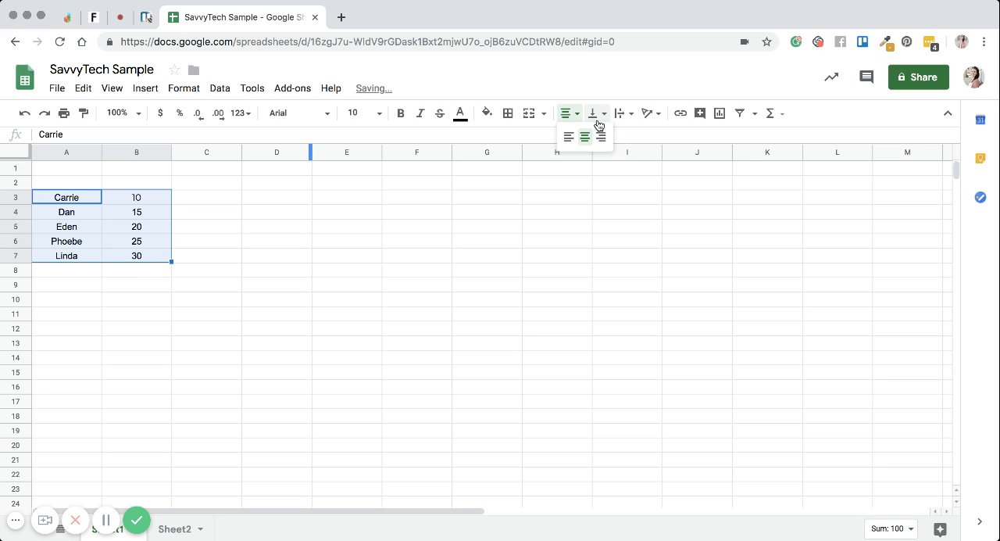
{"action": "left_click", "coordinate": [604, 134]}
{"action": "left_click", "coordinate": [569, 113]}
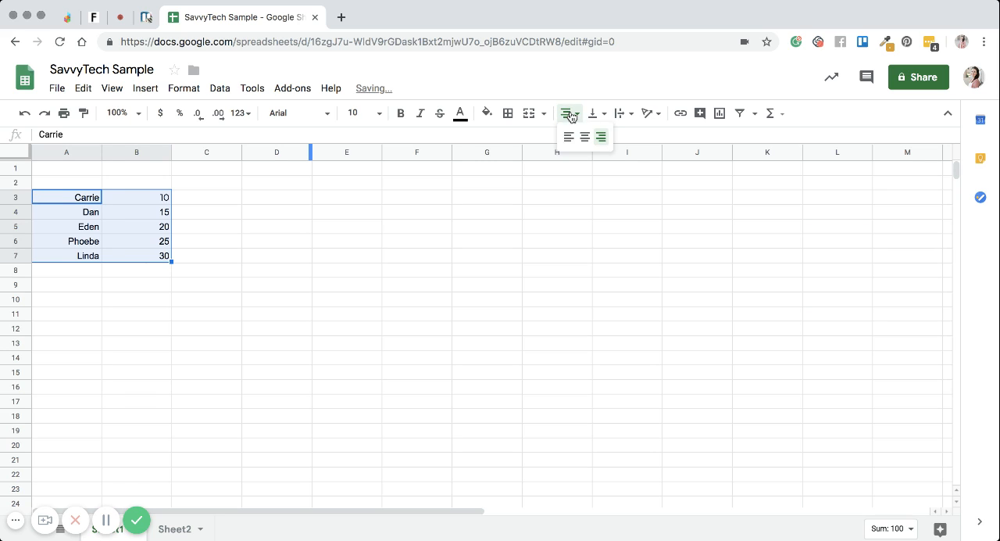
{"action": "left_click", "coordinate": [568, 135]}
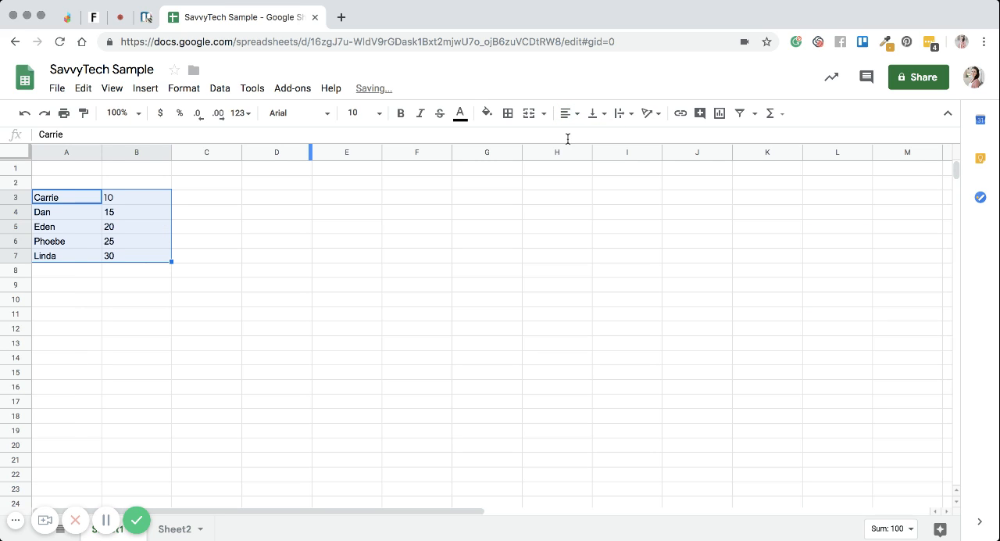
Step: Try top and middle vertical alignment on the name cells A3:A7, finishing with bottom alignment
{"action": "left_click", "coordinate": [604, 119]}
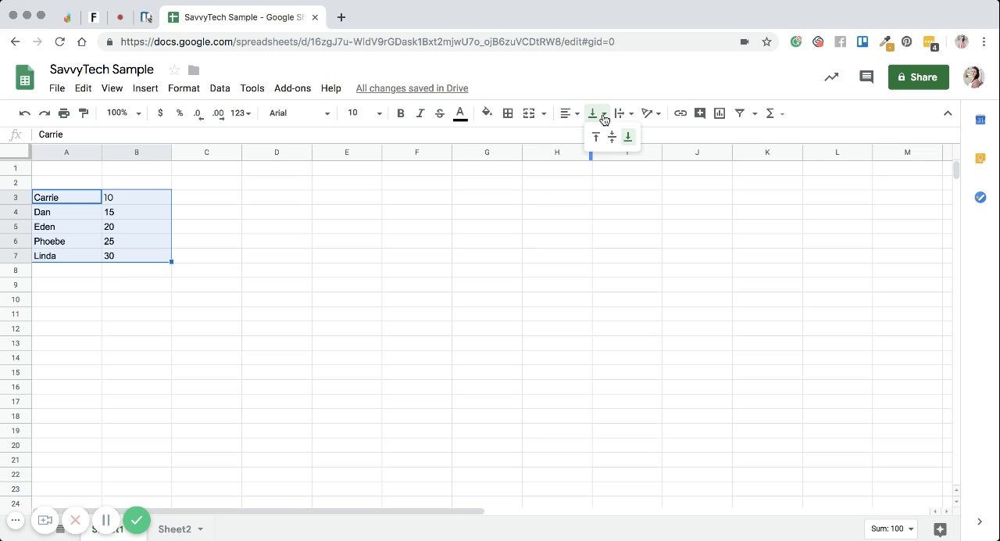
{"action": "left_click", "coordinate": [166, 226]}
{"action": "left_click", "coordinate": [77, 198]}
{"action": "left_click_drag", "start_coordinate": [78, 198], "coordinate": [80, 261]}
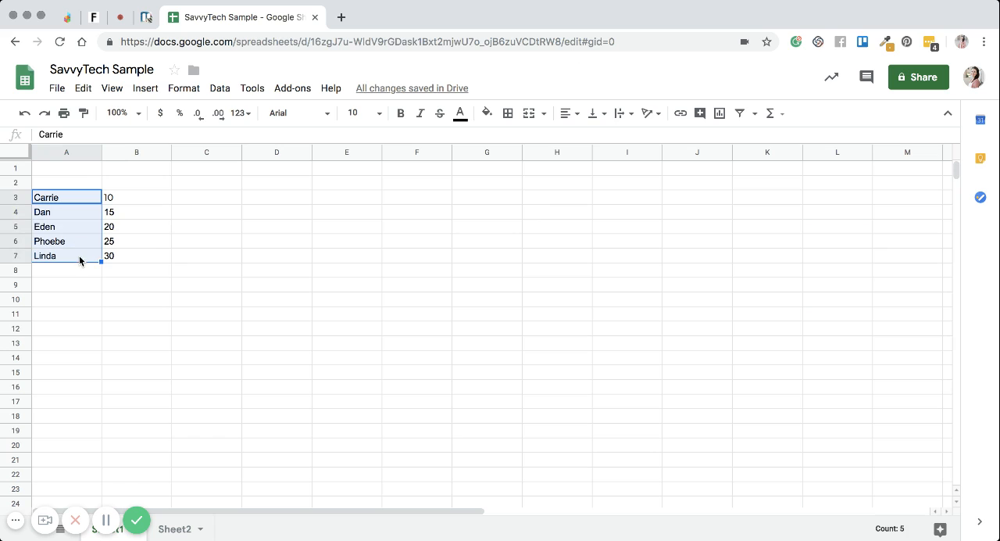
{"action": "left_click", "coordinate": [587, 119]}
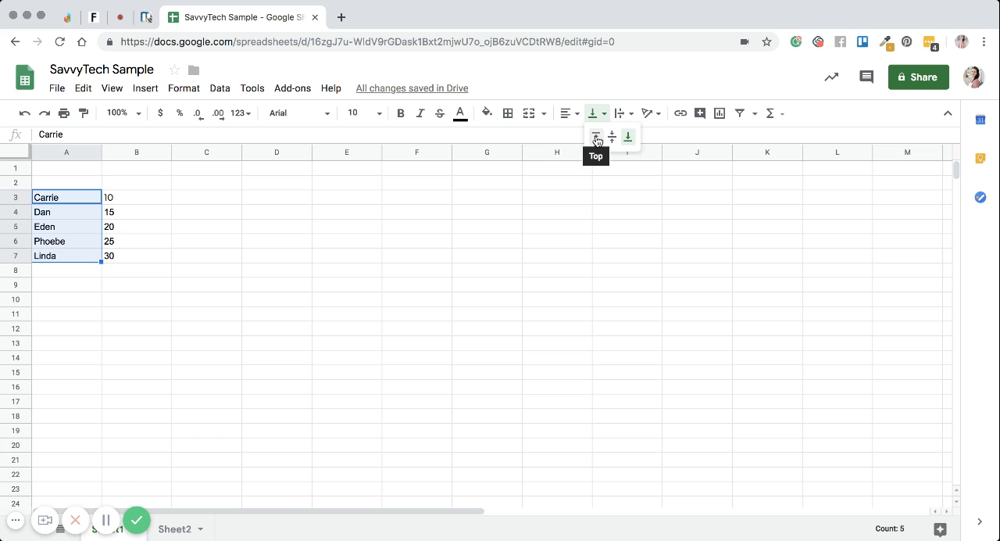
{"action": "left_click", "coordinate": [596, 139]}
{"action": "left_click", "coordinate": [597, 115]}
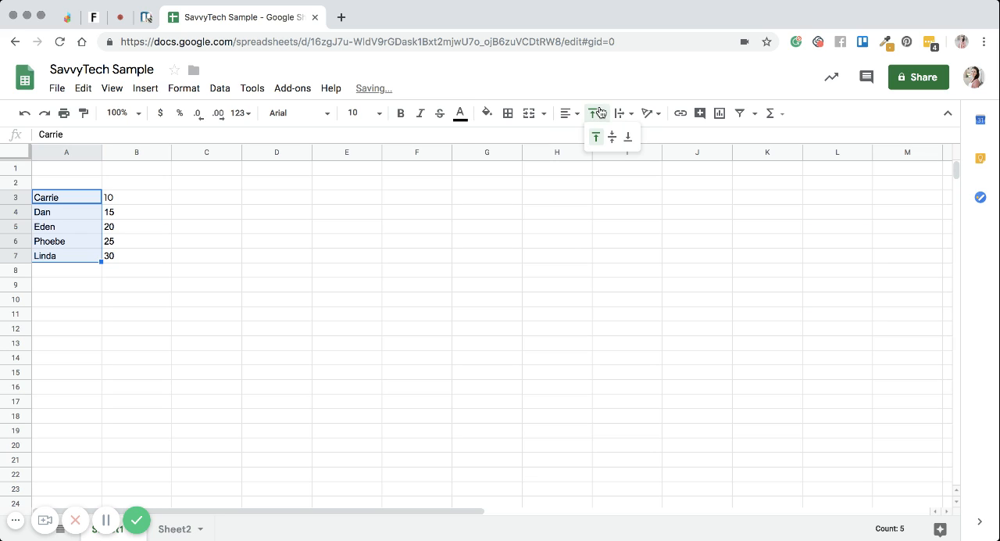
{"action": "left_click", "coordinate": [613, 136]}
{"action": "left_click", "coordinate": [598, 114]}
{"action": "left_click", "coordinate": [629, 137]}
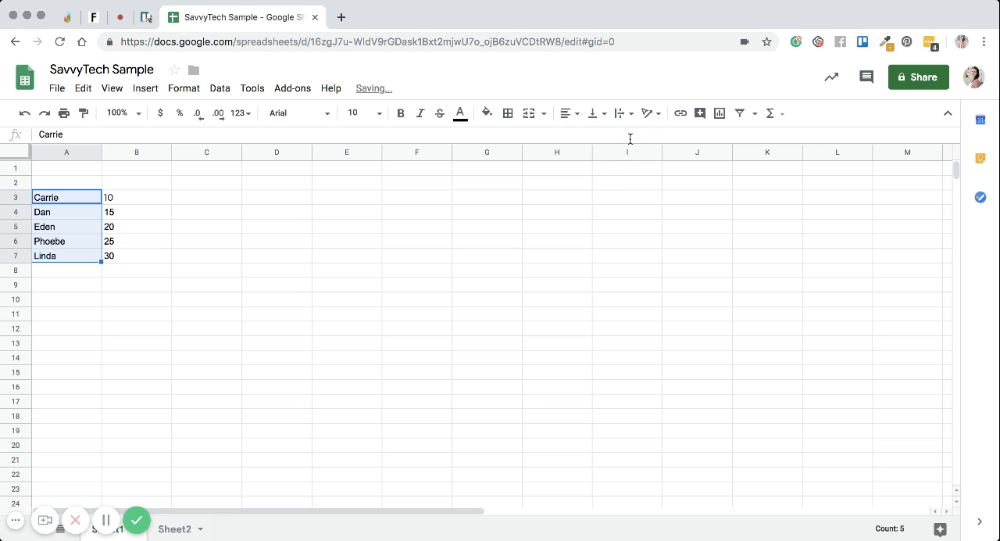
Step: Set the text wrapping of the name cells A3:A7 to Wrap and look over the other wrapping options
{"action": "left_click", "coordinate": [617, 113]}
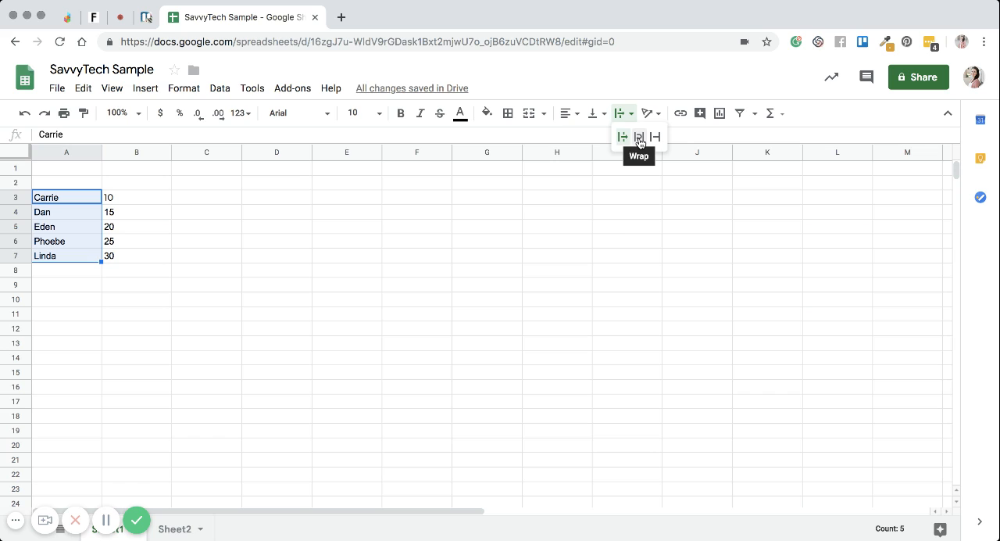
{"action": "left_click", "coordinate": [639, 138]}
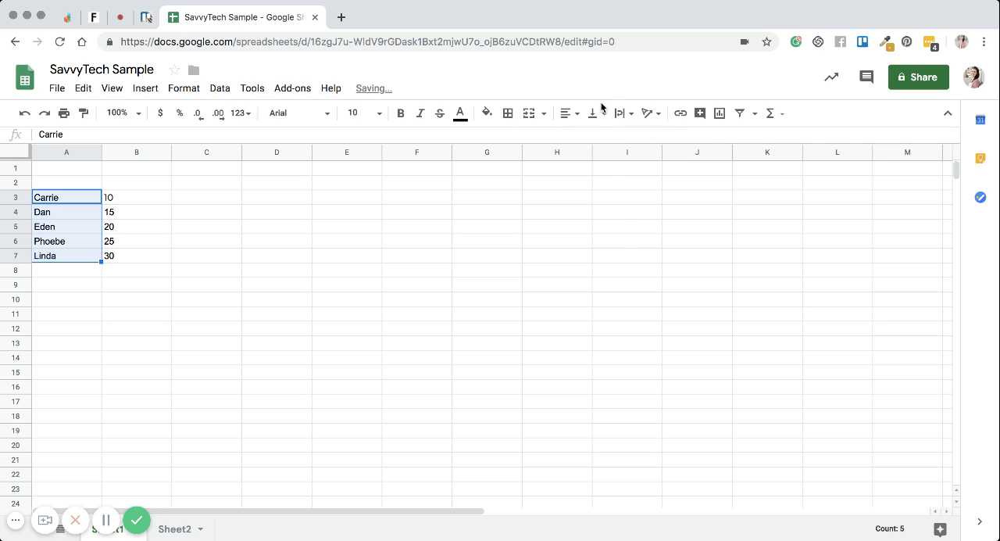
{"action": "left_click", "coordinate": [629, 115]}
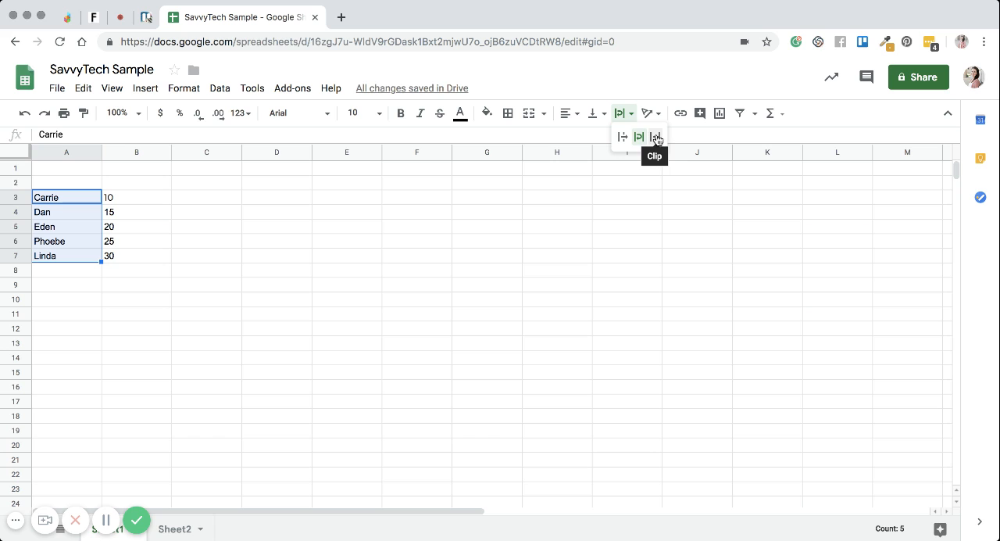
{"action": "left_click", "coordinate": [236, 220]}
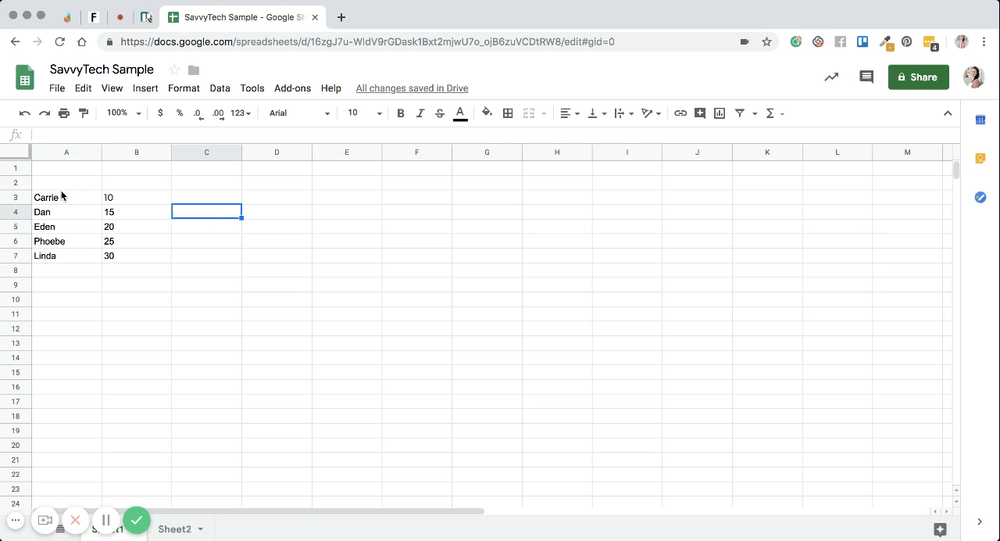
Step: Tilt the text of the name cells A3:A7 up by 45°
{"action": "left_click", "coordinate": [61, 196]}
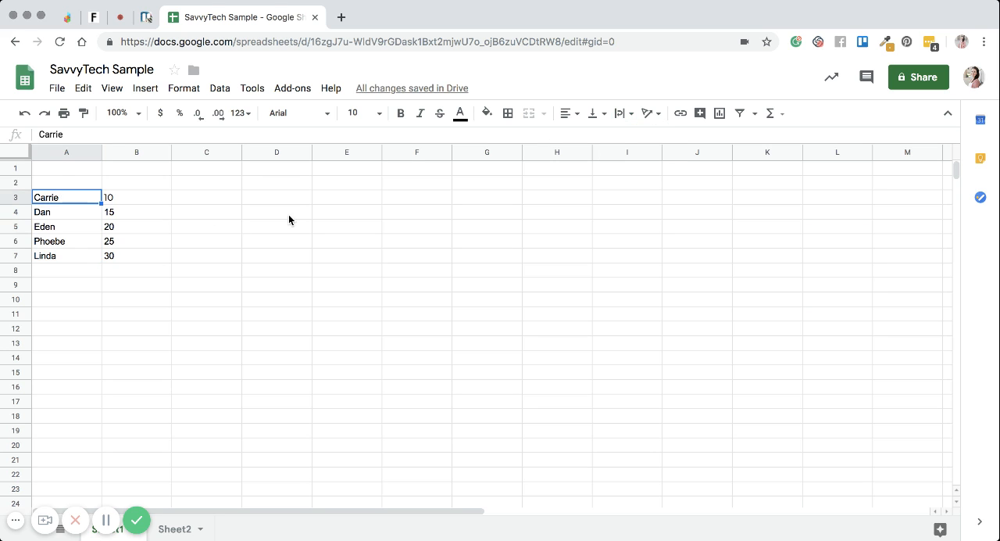
{"action": "left_click", "coordinate": [665, 118]}
{"action": "left_click", "coordinate": [140, 232]}
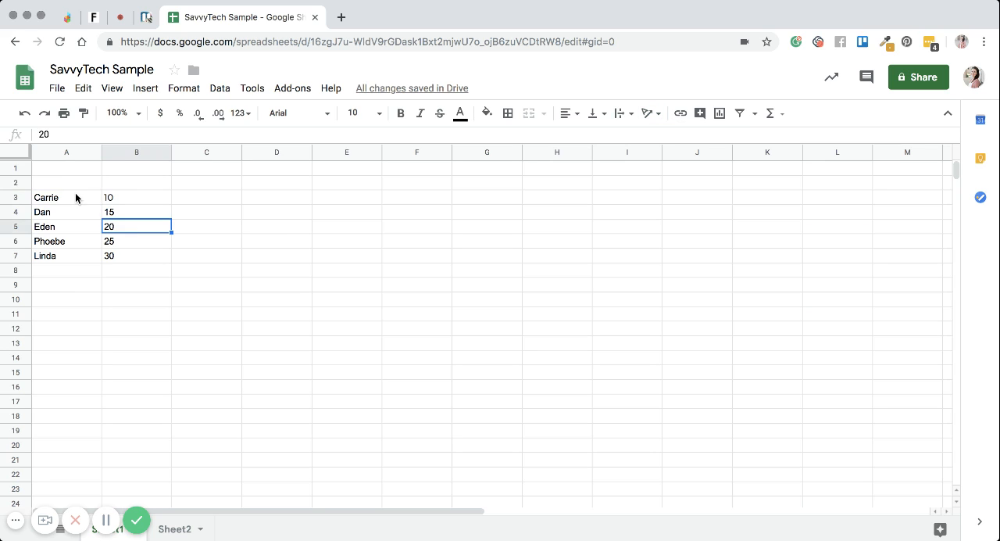
{"action": "left_click_drag", "start_coordinate": [78, 196], "coordinate": [74, 261]}
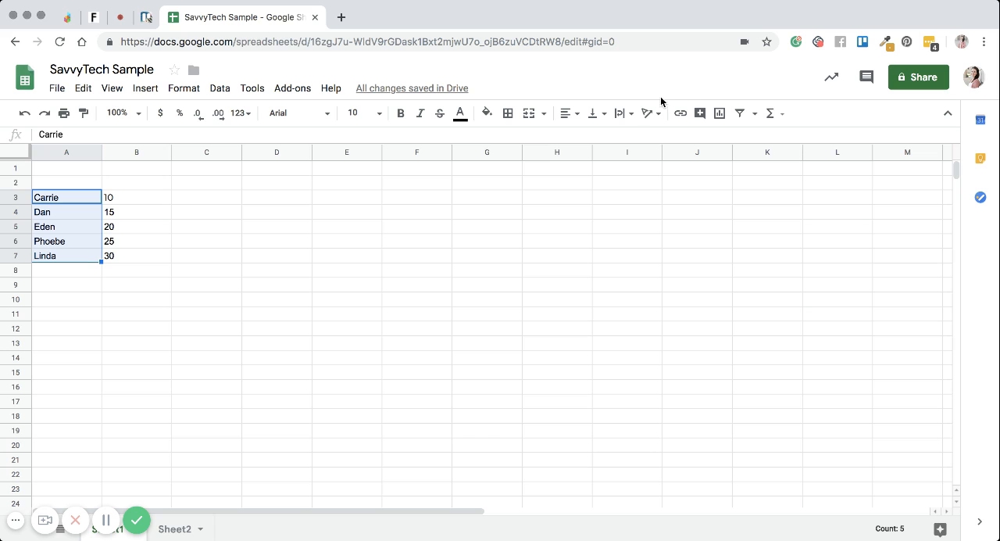
{"action": "left_click", "coordinate": [647, 114]}
{"action": "left_click", "coordinate": [670, 144]}
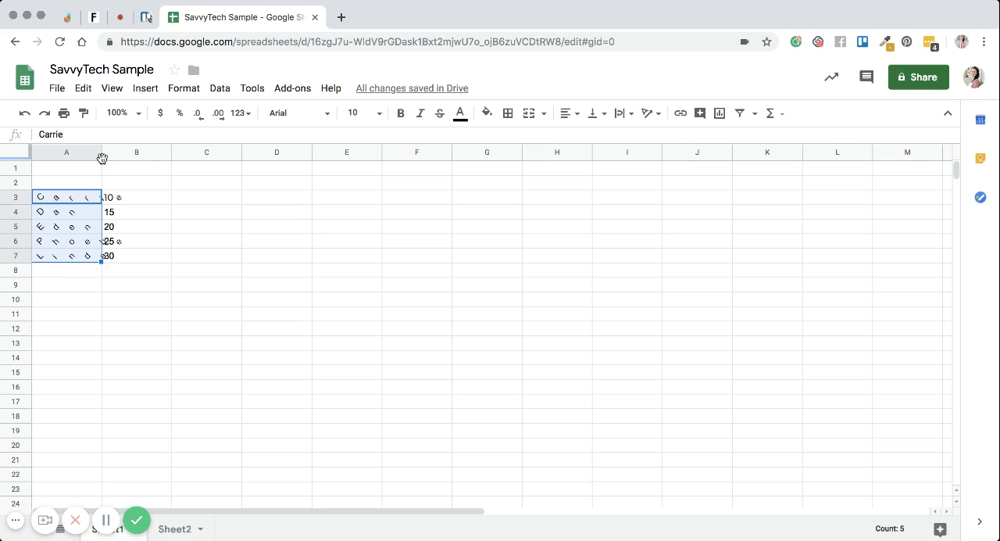
Step: Widen column A to about twice its width so the rotated names fit inside it
{"action": "left_click_drag", "start_coordinate": [99, 153], "coordinate": [129, 154]}
{"action": "left_click", "coordinate": [166, 239]}
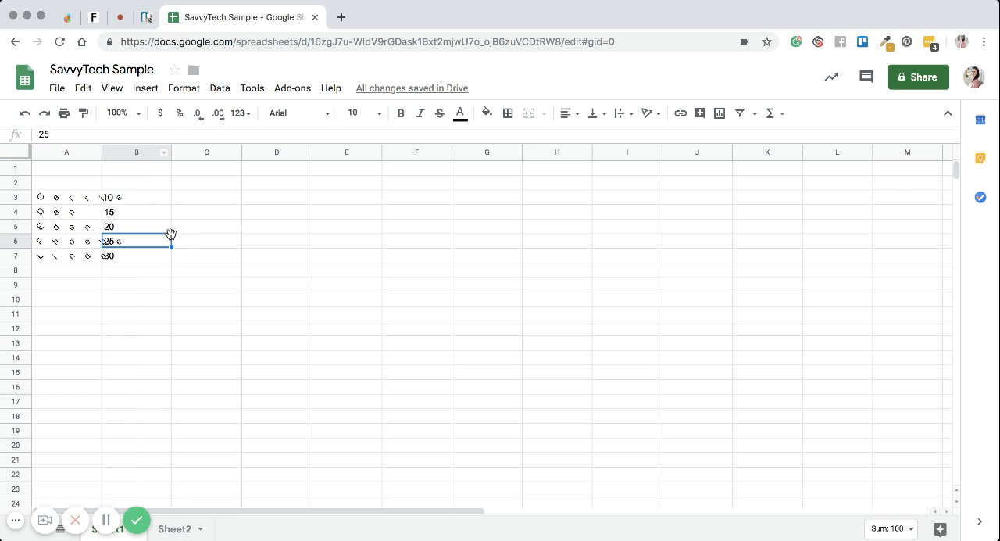
{"action": "left_click", "coordinate": [94, 153]}
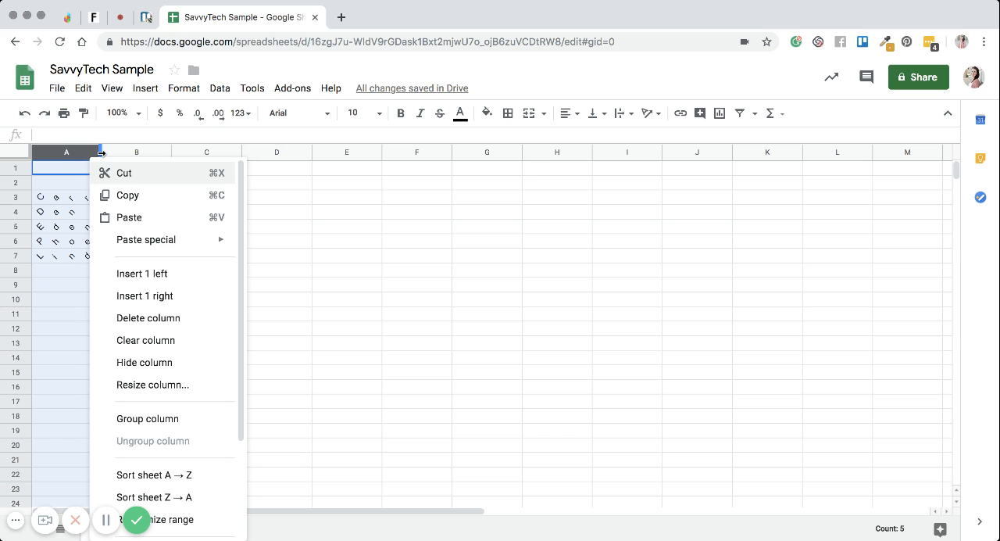
{"action": "left_click", "coordinate": [277, 240]}
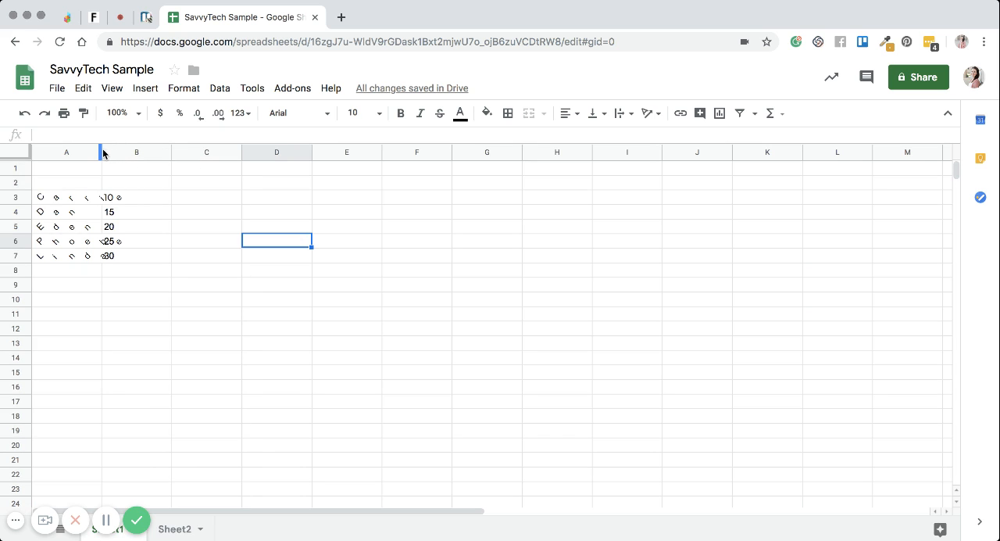
{"action": "left_click_drag", "start_coordinate": [103, 154], "coordinate": [175, 153]}
Step: Try tilt down, stack vertically, rotate up and rotate down on the name cells A3:A7, finishing with no rotation
{"action": "left_click", "coordinate": [109, 198]}
{"action": "left_click_drag", "start_coordinate": [112, 200], "coordinate": [122, 256]}
{"action": "left_click", "coordinate": [654, 113]}
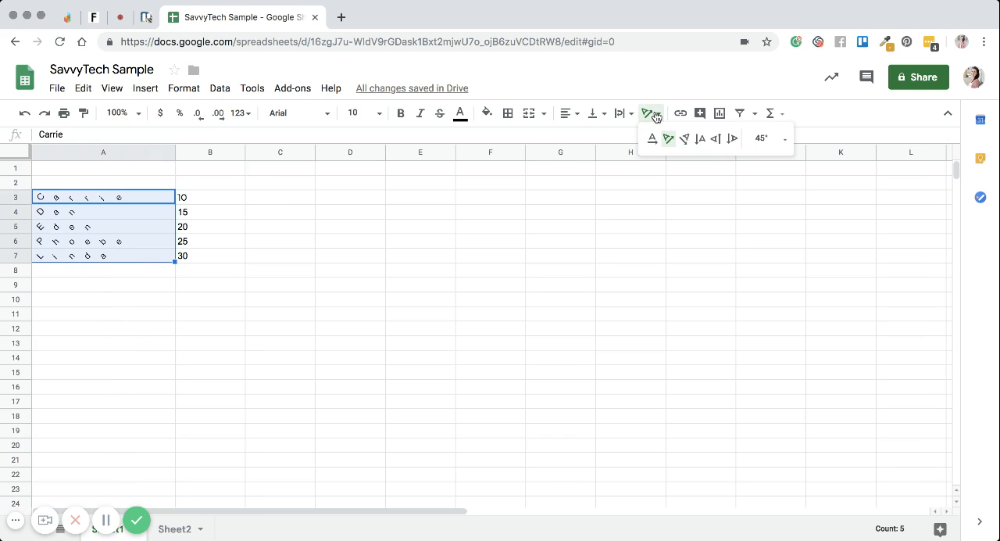
{"action": "left_click", "coordinate": [685, 135]}
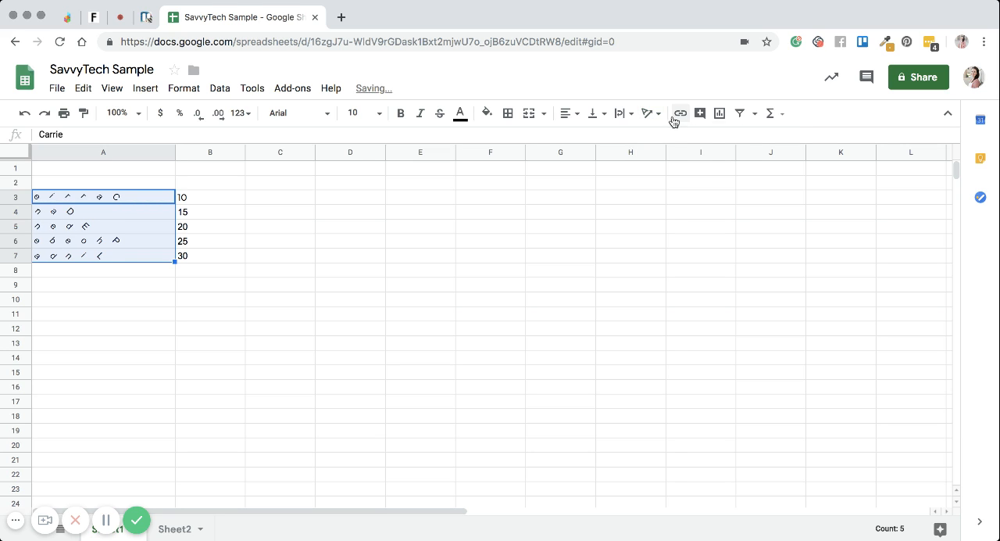
{"action": "left_click", "coordinate": [649, 114]}
{"action": "left_click", "coordinate": [699, 139]}
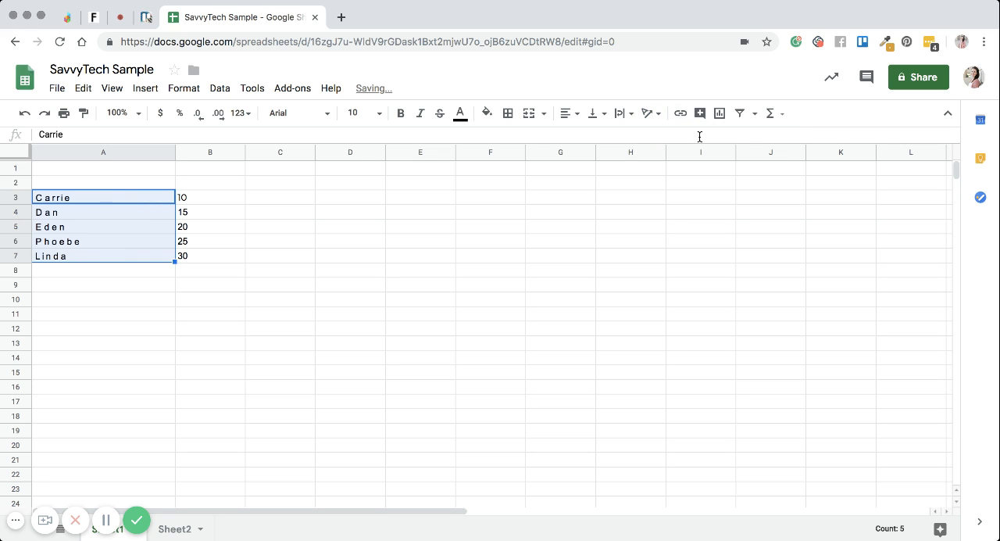
{"action": "left_click", "coordinate": [651, 114]}
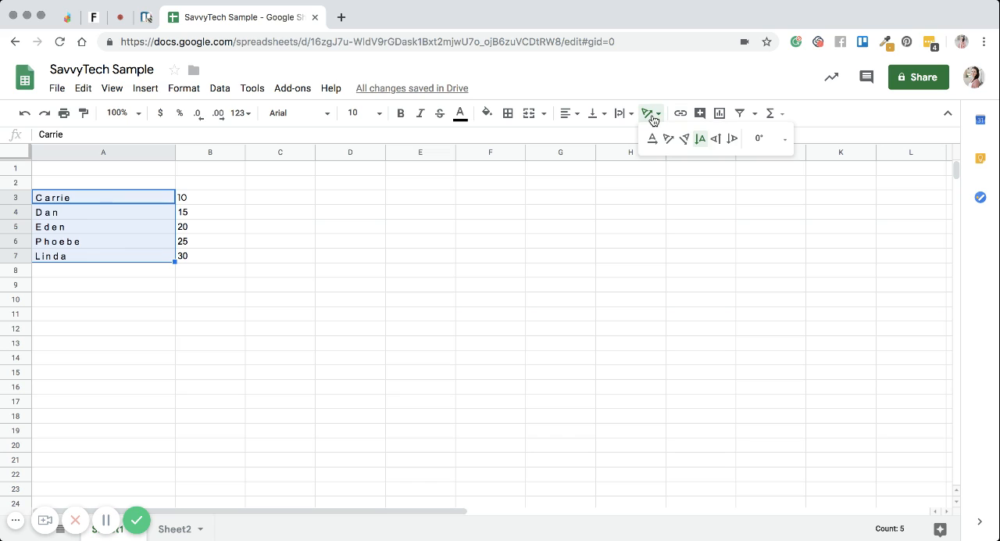
{"action": "left_click", "coordinate": [714, 140]}
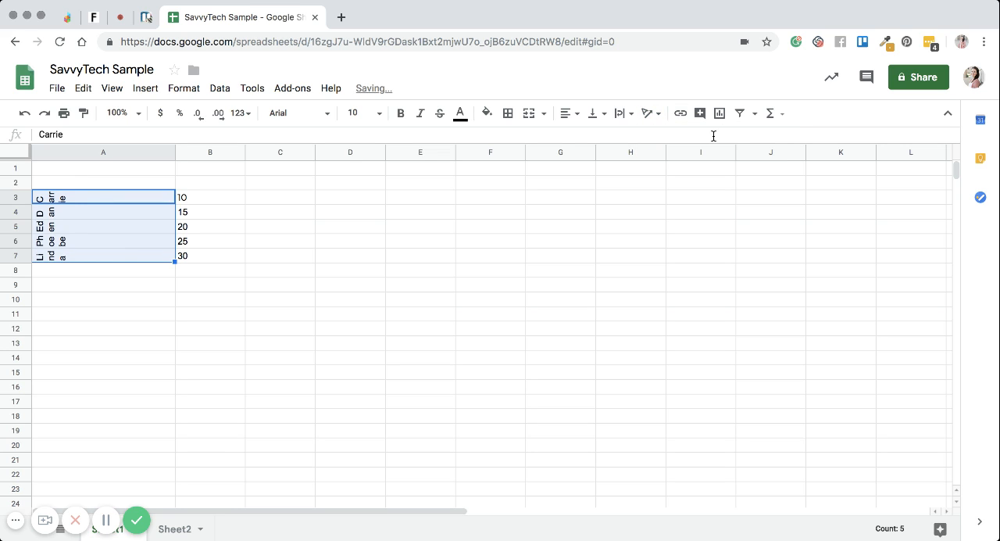
{"action": "left_click", "coordinate": [650, 113]}
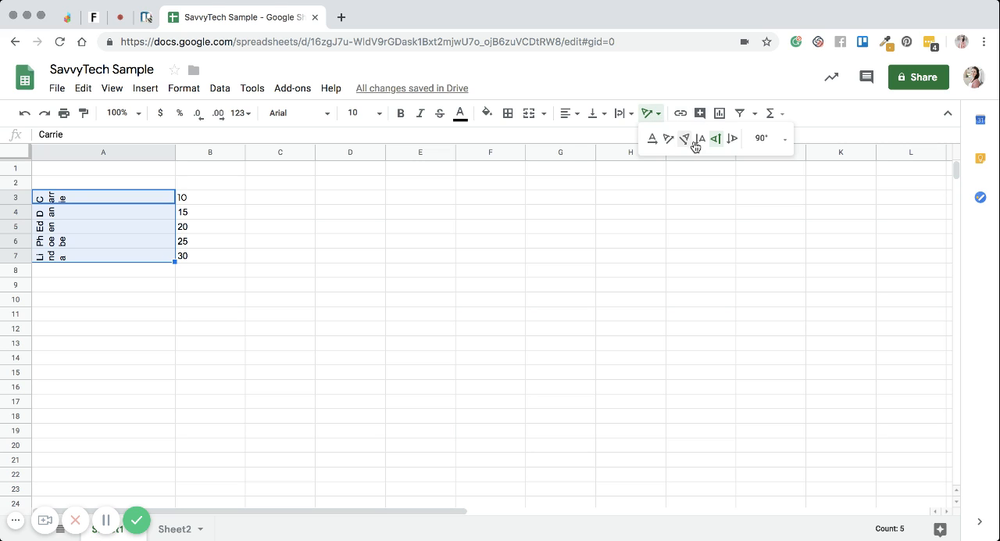
{"action": "left_click", "coordinate": [731, 140]}
{"action": "left_click", "coordinate": [650, 113]}
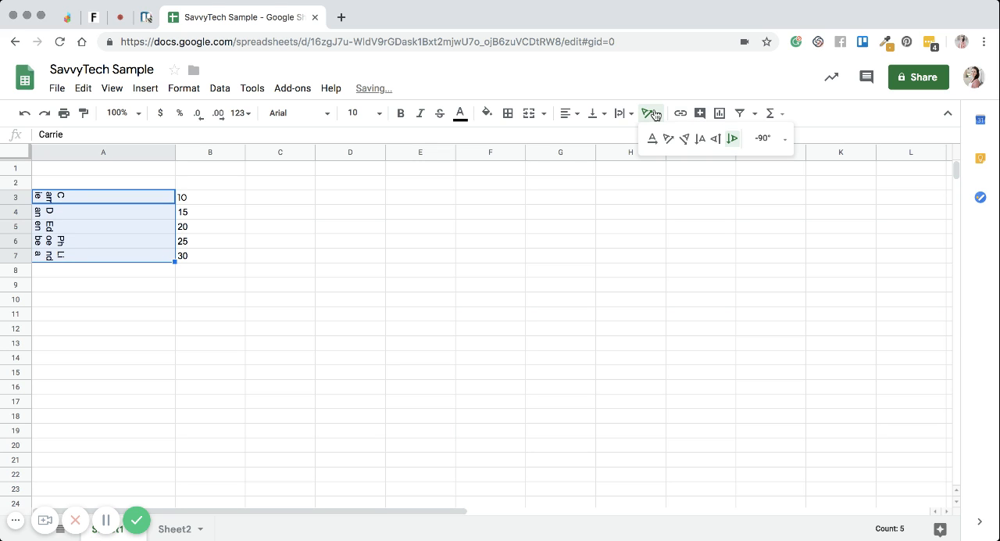
{"action": "left_click", "coordinate": [652, 138]}
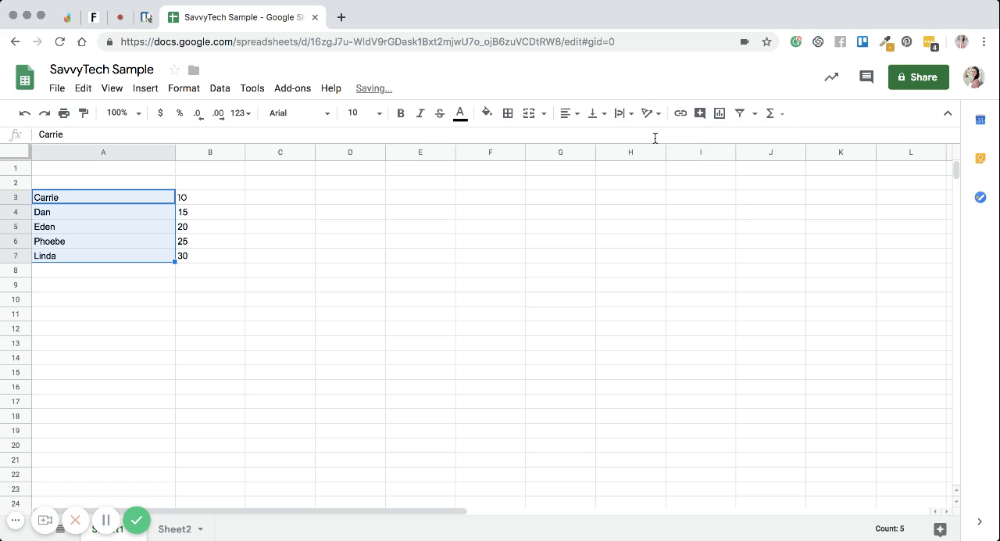
{"action": "left_click", "coordinate": [45, 259]}
{"action": "left_click", "coordinate": [650, 113]}
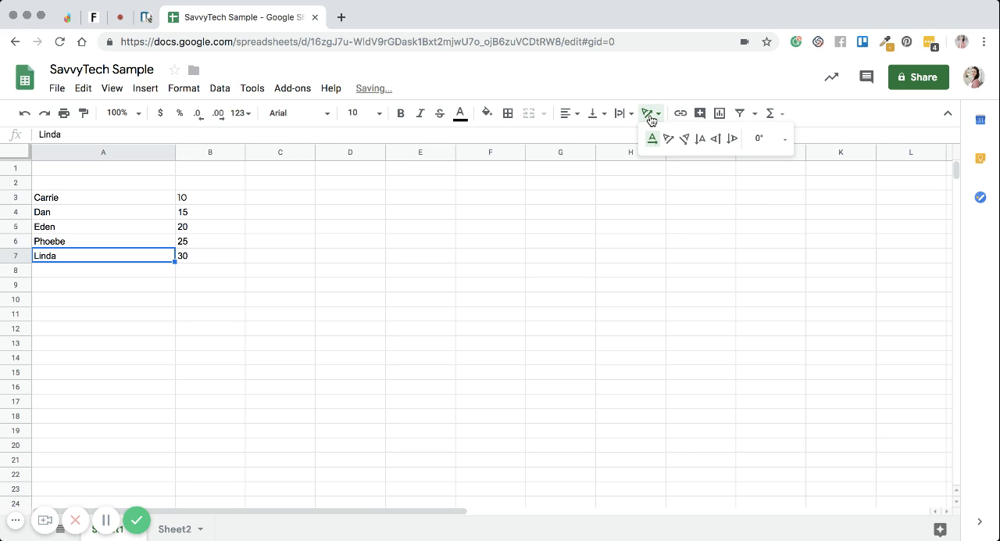
{"action": "left_click", "coordinate": [398, 258]}
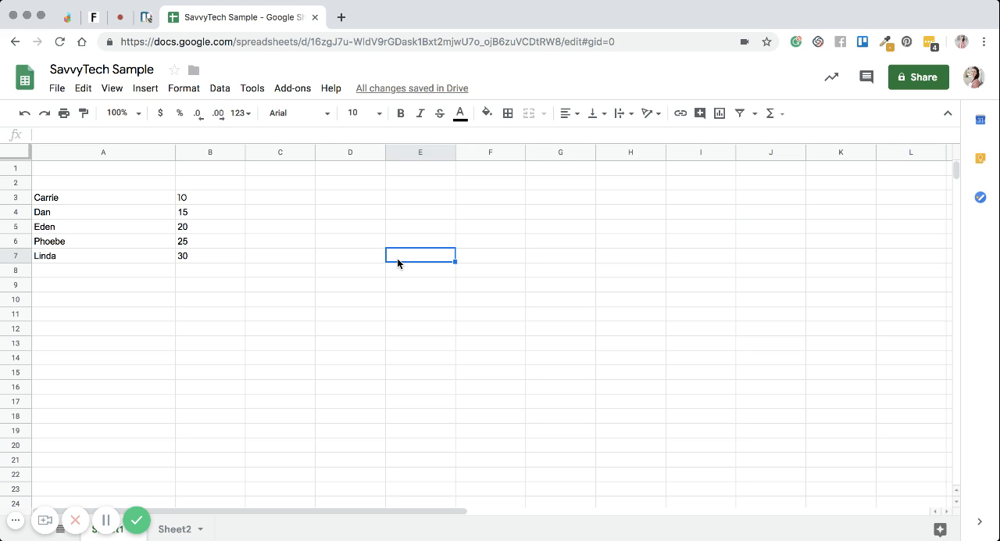
Step: Enter the month headings January, February, March and April in cells B1 to E1
{"action": "left_click", "coordinate": [222, 171]}
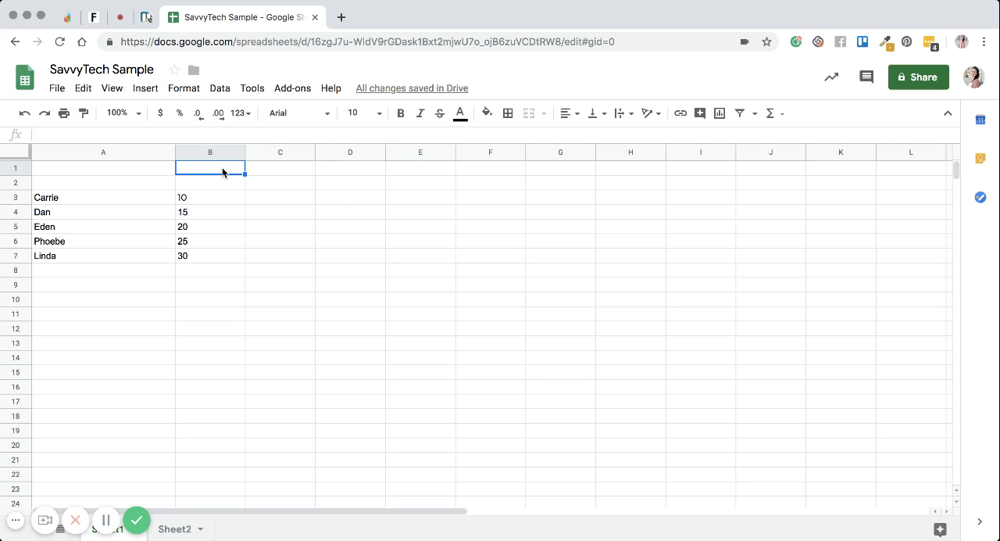
{"action": "type", "text": "January"}
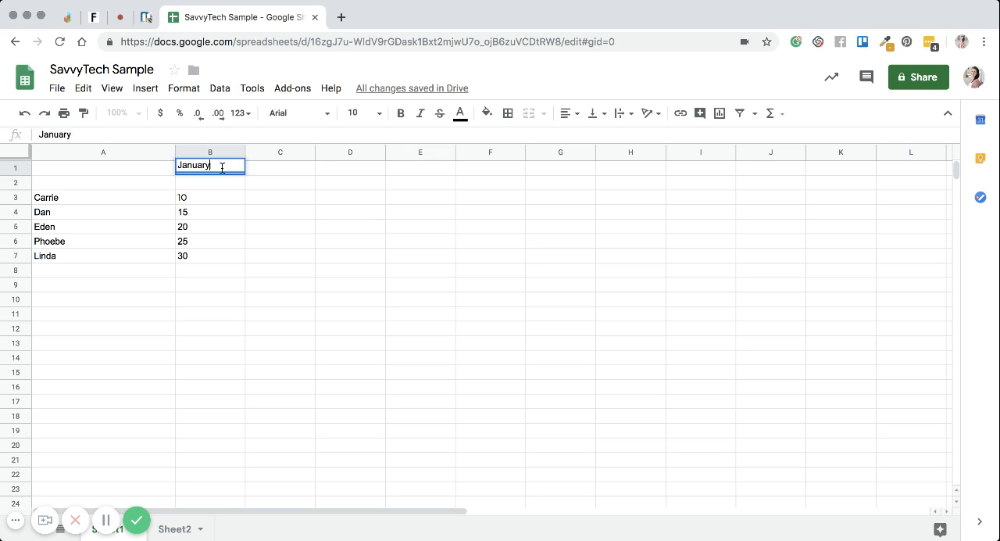
{"action": "key", "text": "Tab"}
{"action": "type", "text": "February"}
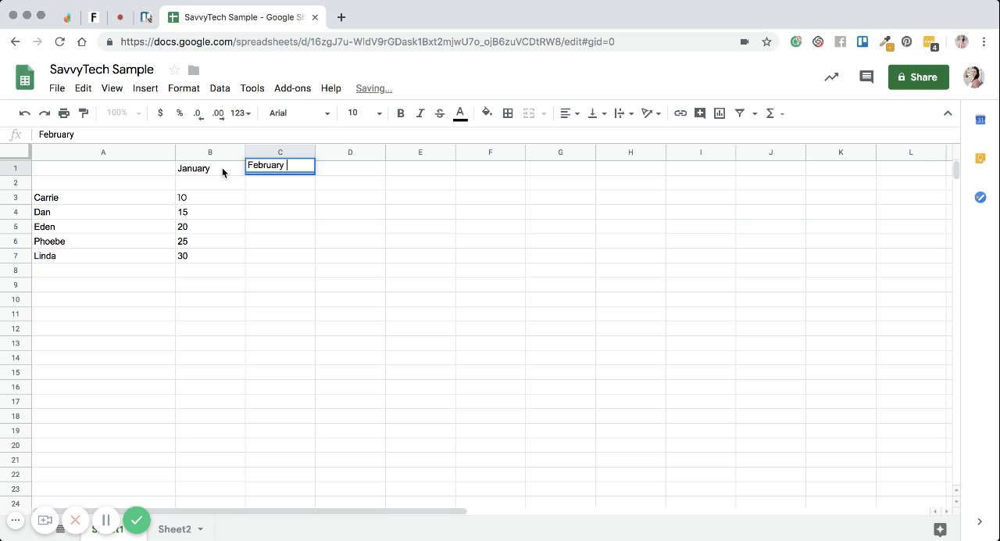
{"action": "key", "text": "Tab"}
{"action": "type", "text": "March"}
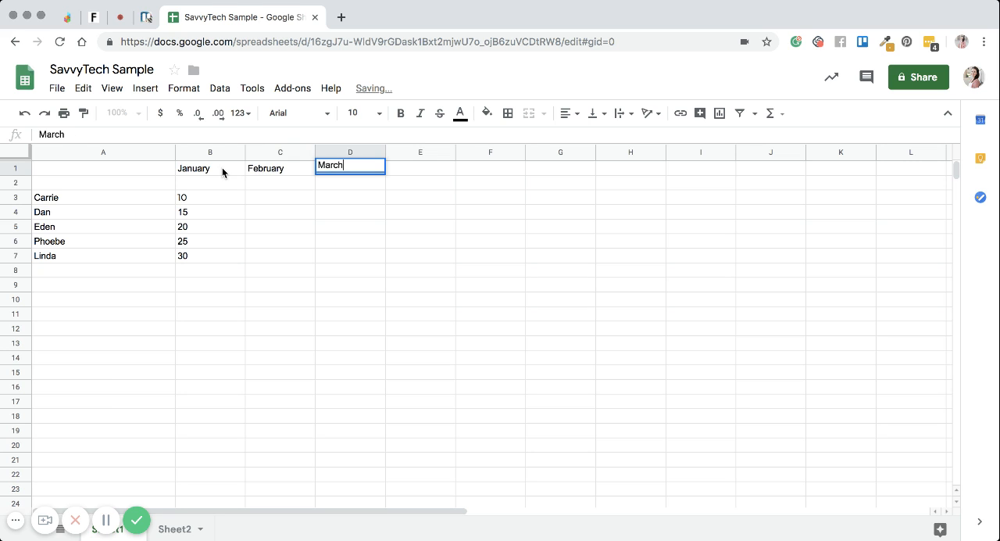
{"action": "key", "text": "Tab"}
{"action": "type", "text": "April"}
{"action": "left_click", "coordinate": [228, 242]}
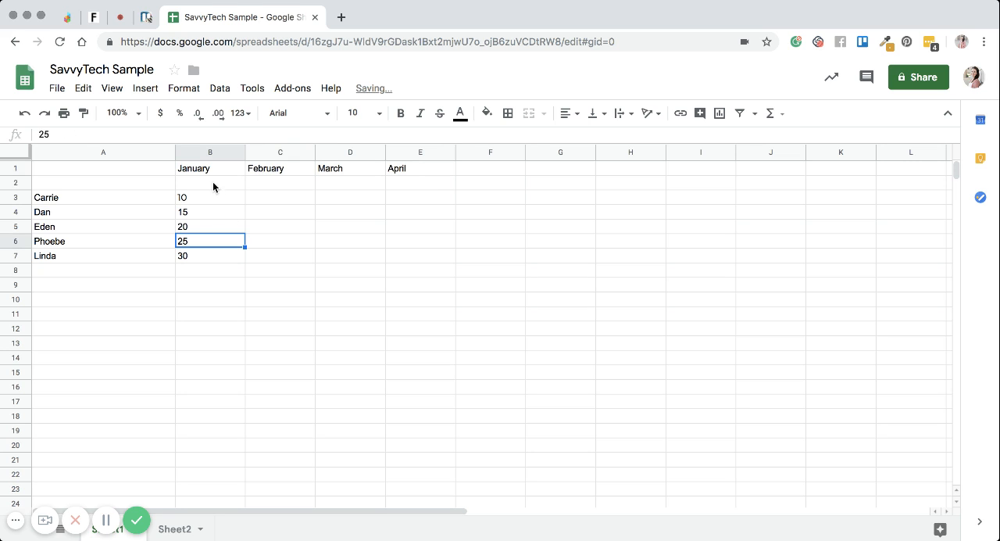
Step: Rotate the month headings in B1:E1 up so they read vertically from bottom to top
{"action": "left_click_drag", "start_coordinate": [212, 165], "coordinate": [406, 175]}
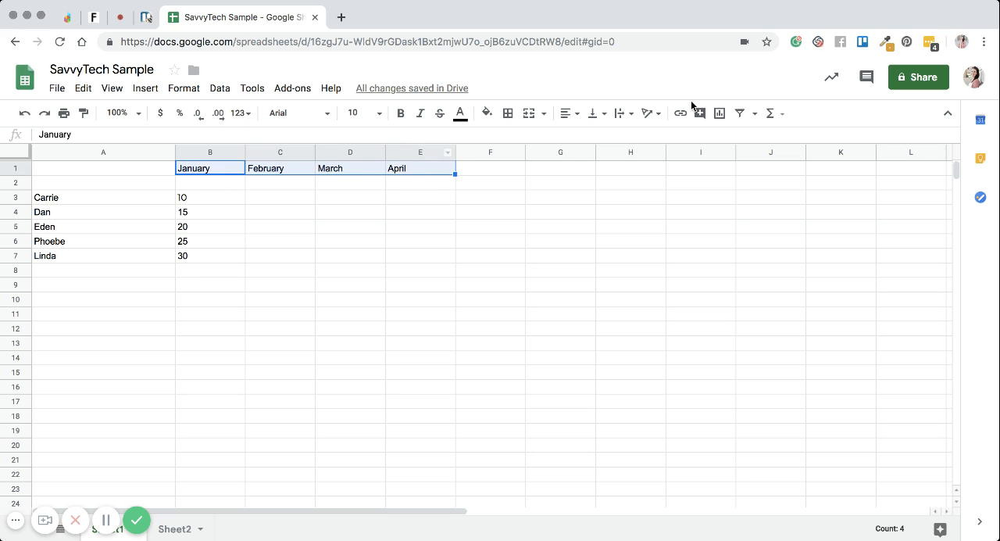
{"action": "left_click", "coordinate": [650, 113]}
{"action": "left_click", "coordinate": [720, 142]}
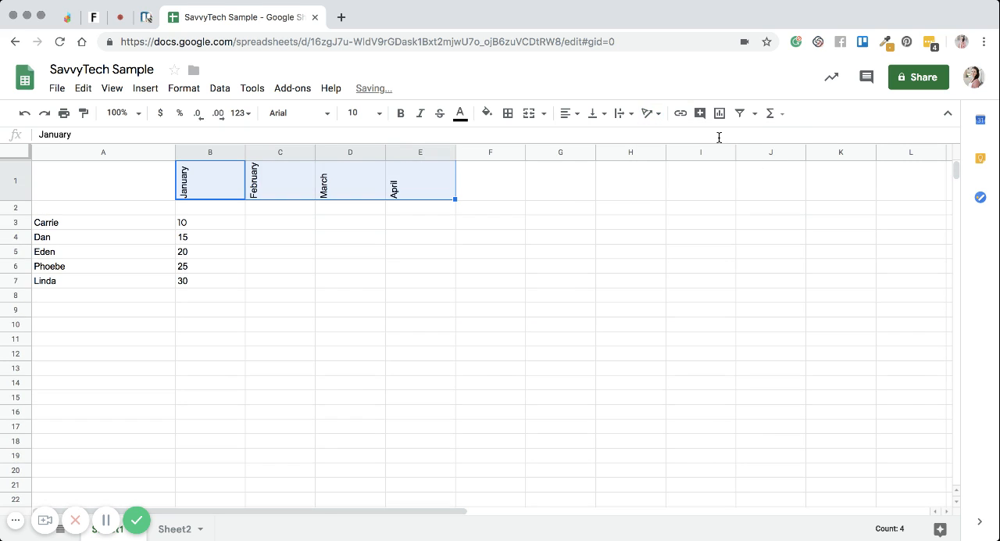
{"action": "left_click", "coordinate": [450, 249]}
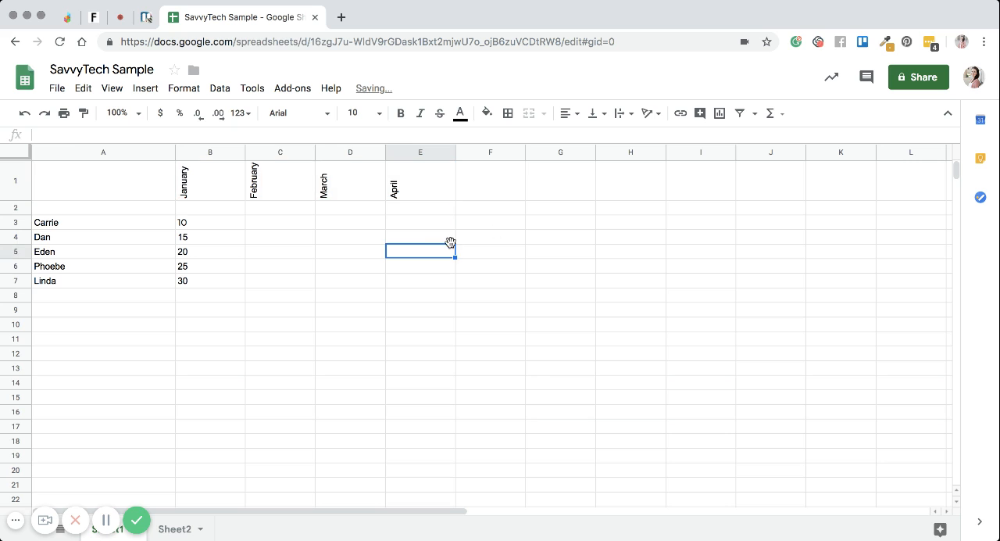
Step: Change the font of the month headings in B1:E1 to Montserrat
{"action": "left_click", "coordinate": [214, 187]}
{"action": "left_click_drag", "start_coordinate": [215, 188], "coordinate": [393, 188]}
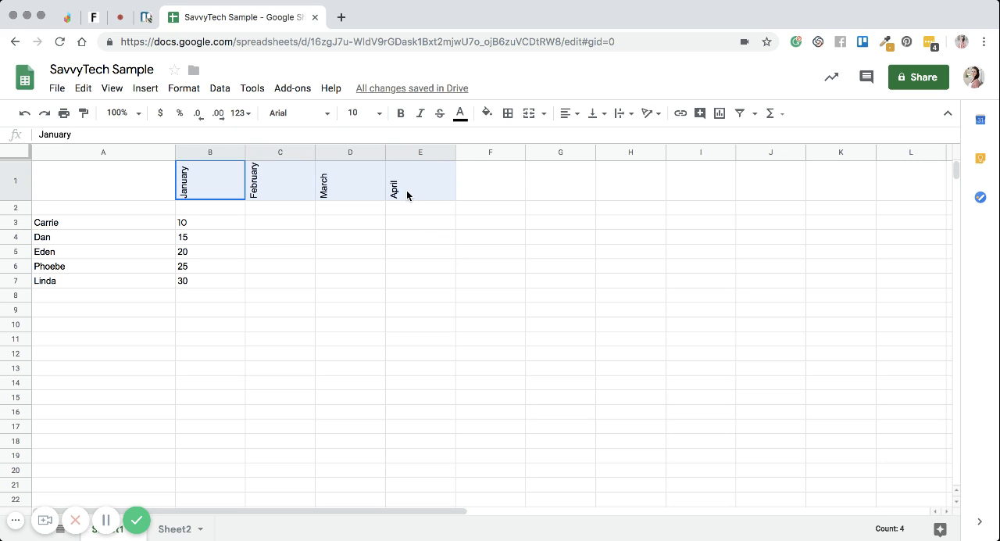
{"action": "left_click", "coordinate": [316, 119]}
{"action": "left_click", "coordinate": [321, 173]}
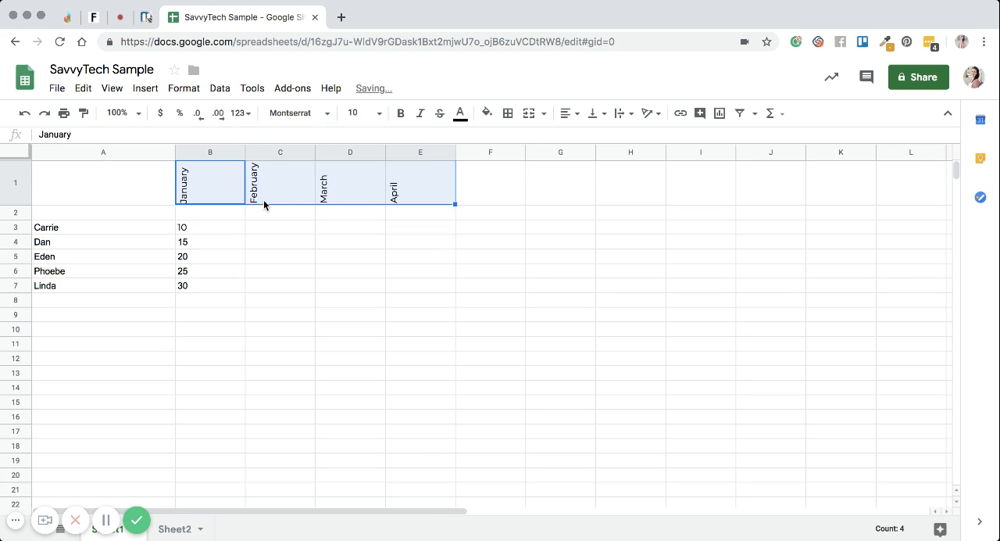
{"action": "left_click", "coordinate": [264, 275]}
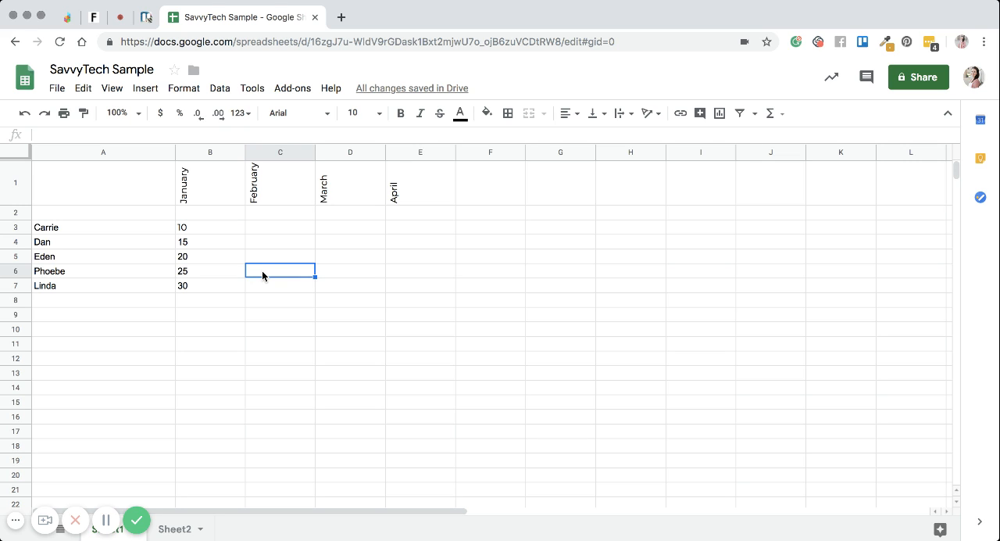
{"action": "left_click", "coordinate": [211, 195]}
{"action": "left_click", "coordinate": [257, 193]}
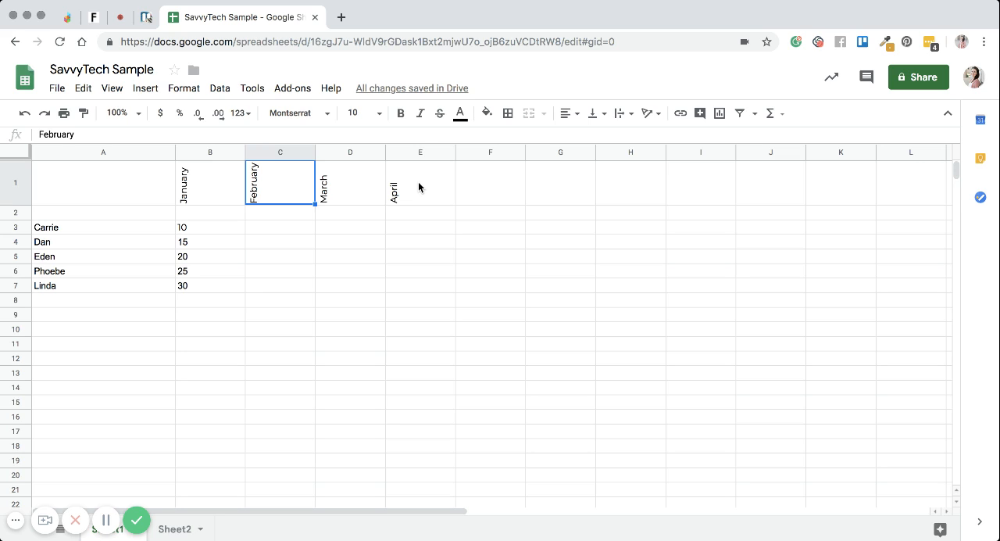
{"action": "left_click", "coordinate": [215, 196]}
{"action": "left_click_drag", "start_coordinate": [218, 194], "coordinate": [423, 196]}
{"action": "left_click", "coordinate": [424, 197]}
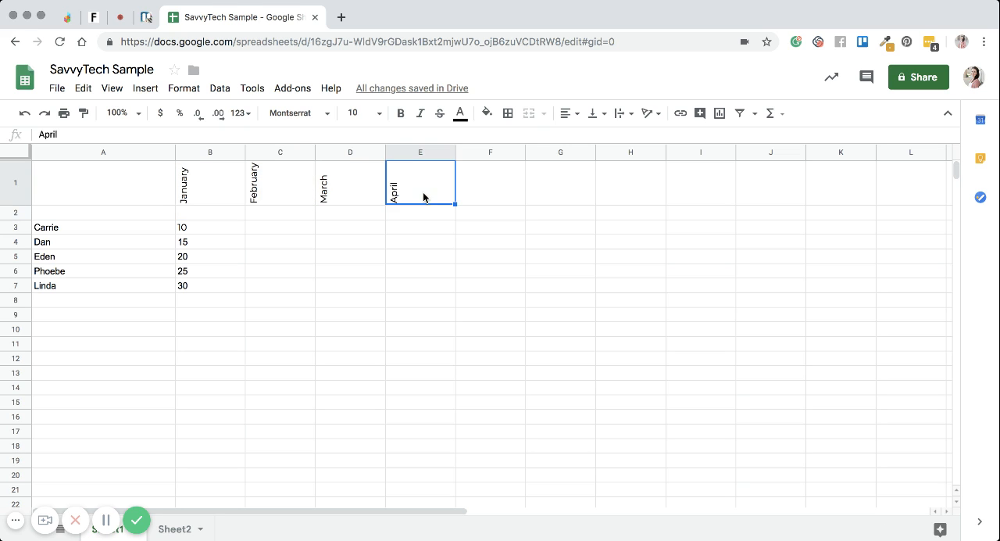
{"action": "left_click", "coordinate": [498, 193]}
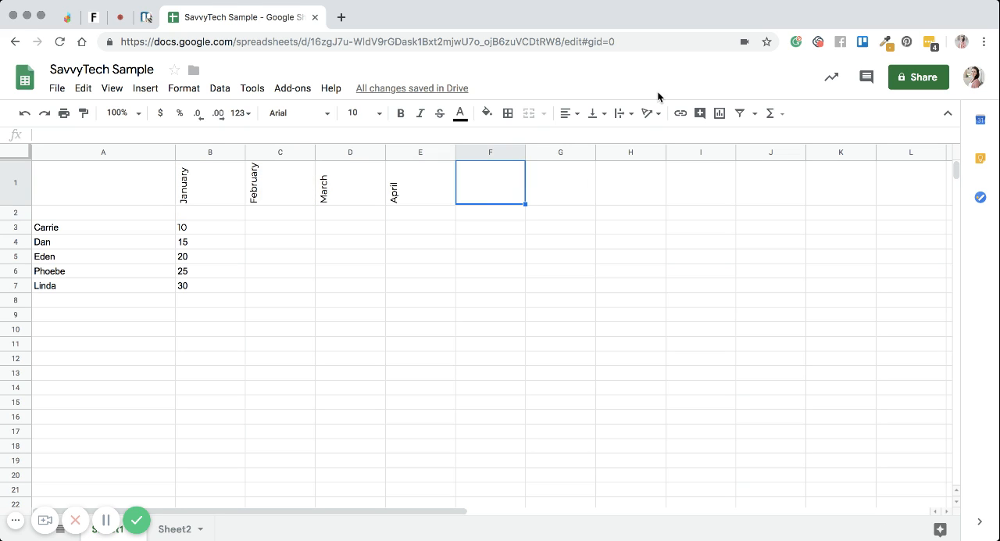
Step: Delete the month headings from cells B1:E1
{"action": "left_click_drag", "start_coordinate": [185, 195], "coordinate": [393, 192]}
{"action": "key", "text": "Delete"}
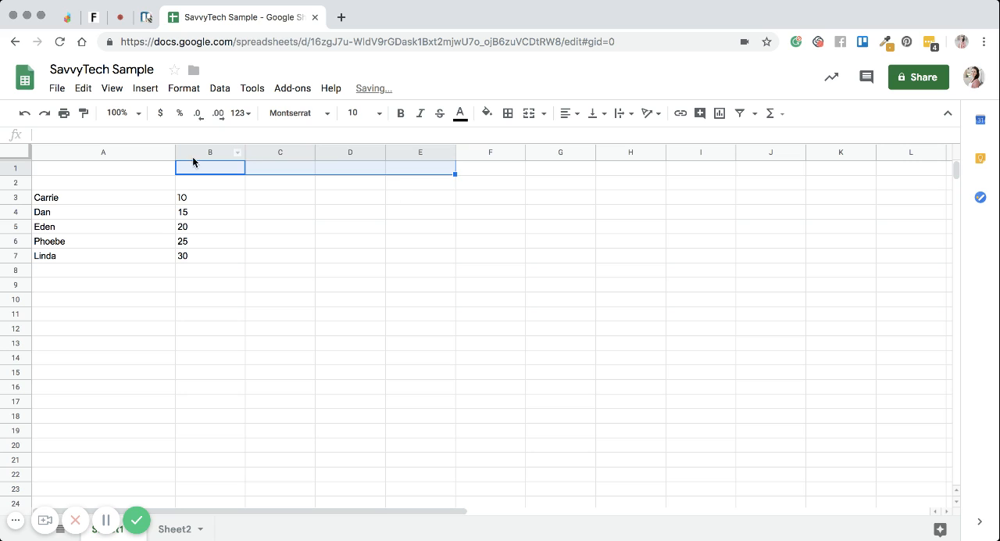
{"action": "left_click", "coordinate": [158, 239]}
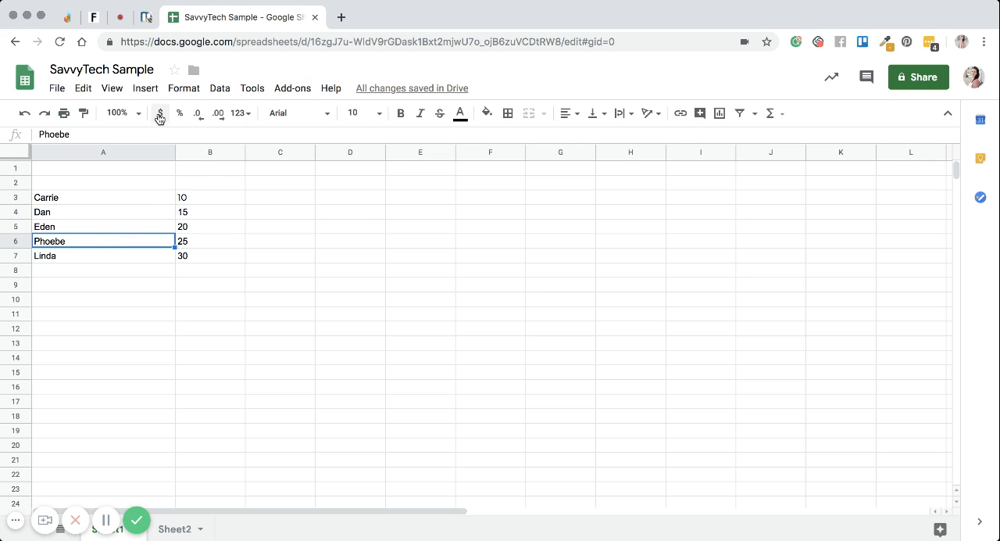
Step: Format the numbers in B3:B7 as currency
{"action": "left_click", "coordinate": [193, 201]}
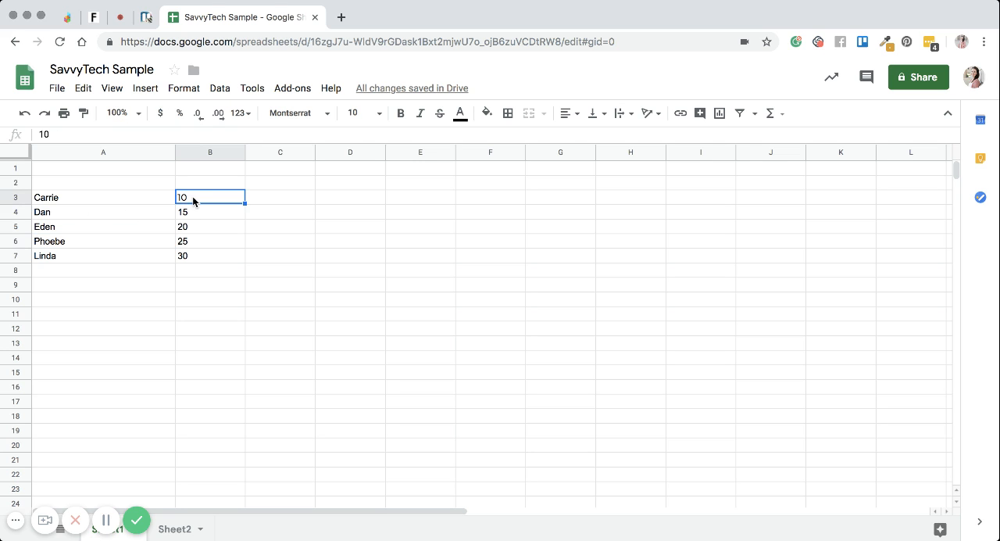
{"action": "left_click_drag", "start_coordinate": [194, 201], "coordinate": [198, 255]}
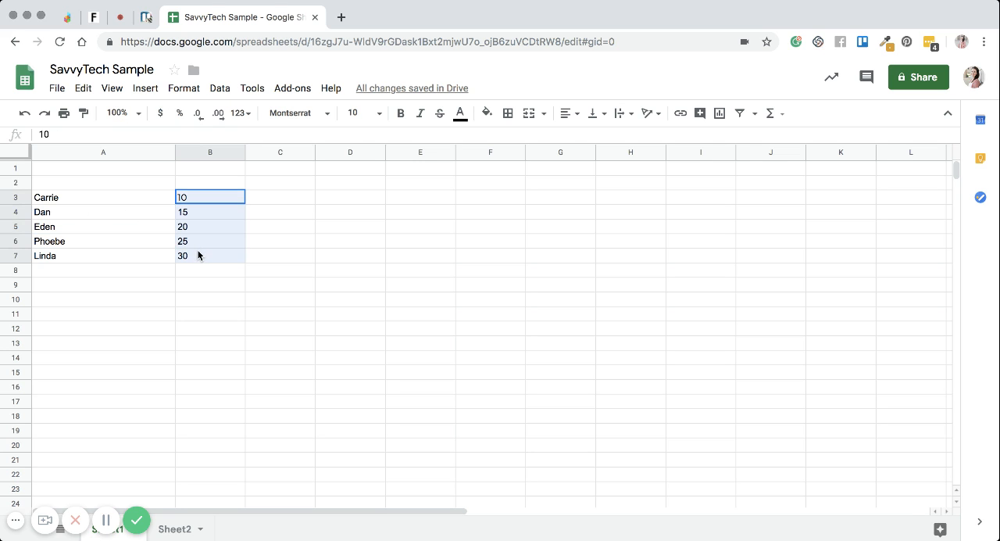
{"action": "left_click", "coordinate": [162, 116]}
{"action": "left_click", "coordinate": [243, 255]}
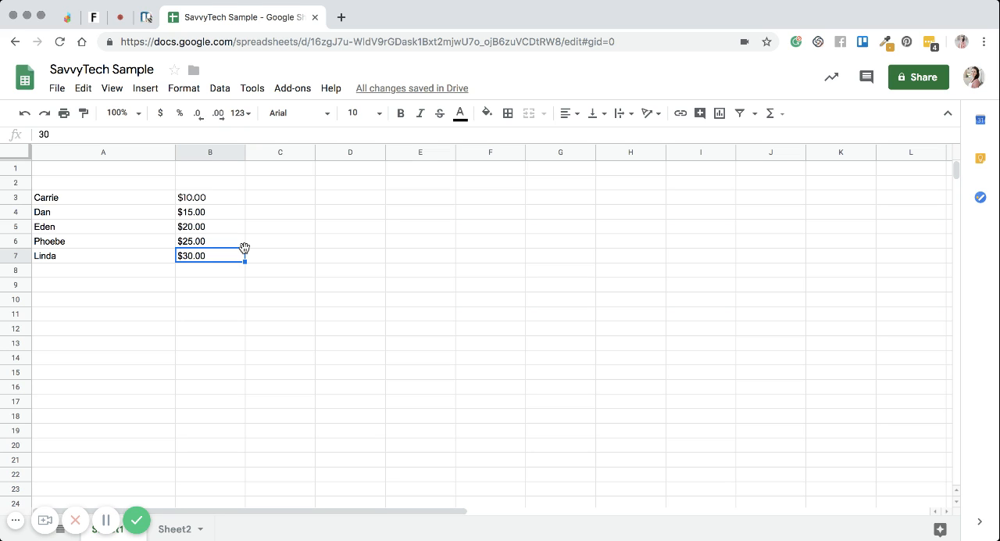
Step: Reapply the currency format to B3:B7 and undo it so the numbers are plain again
{"action": "left_click", "coordinate": [215, 200]}
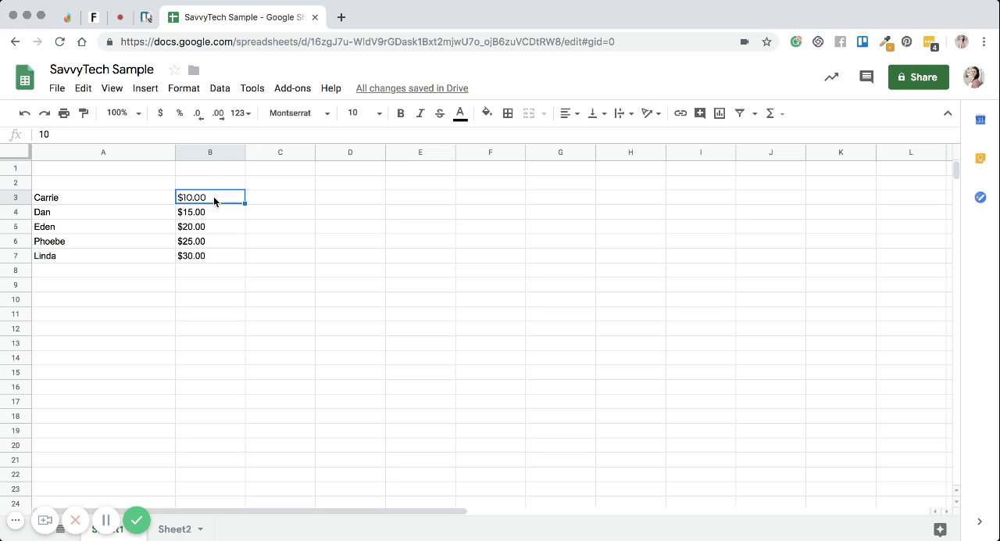
{"action": "left_click_drag", "start_coordinate": [215, 200], "coordinate": [211, 252]}
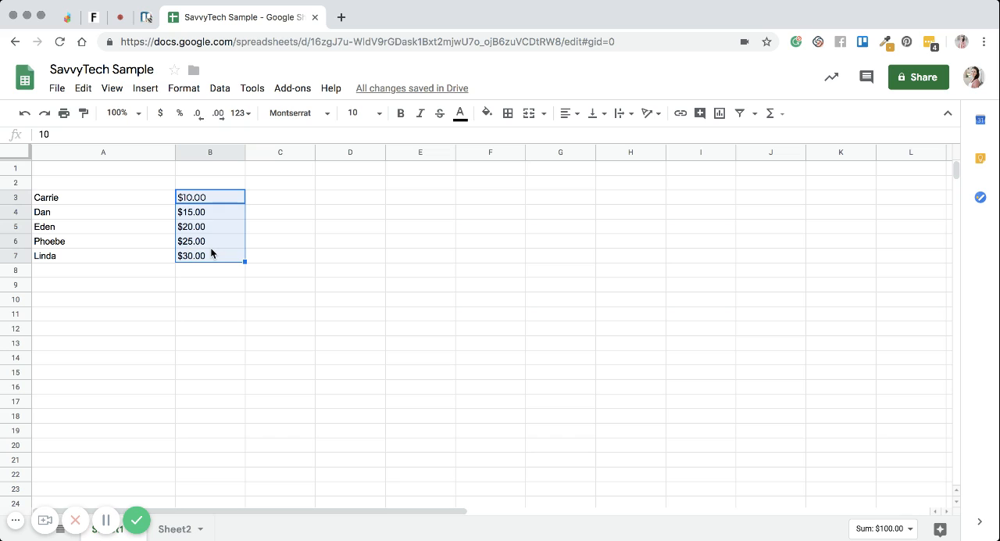
{"action": "left_click", "coordinate": [161, 116]}
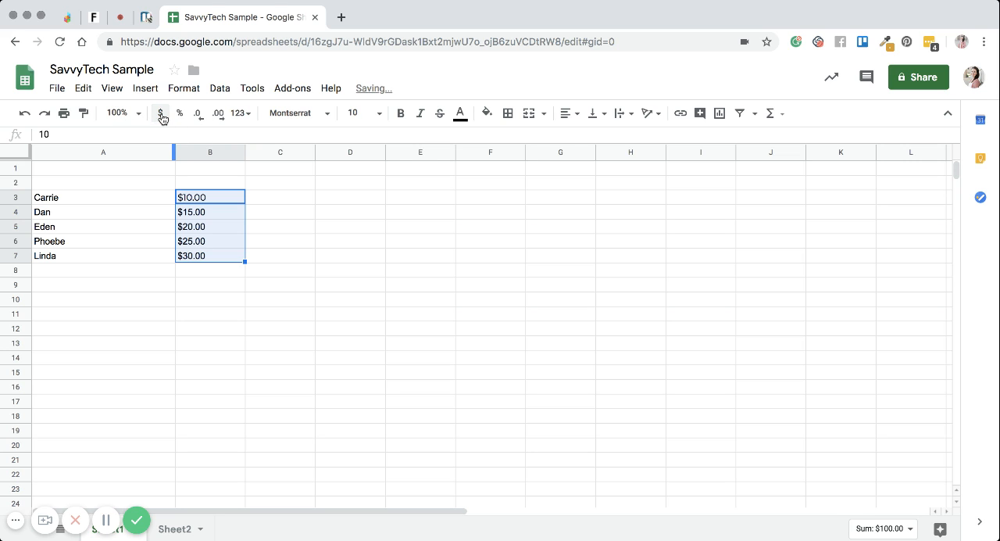
{"action": "left_click", "coordinate": [21, 113]}
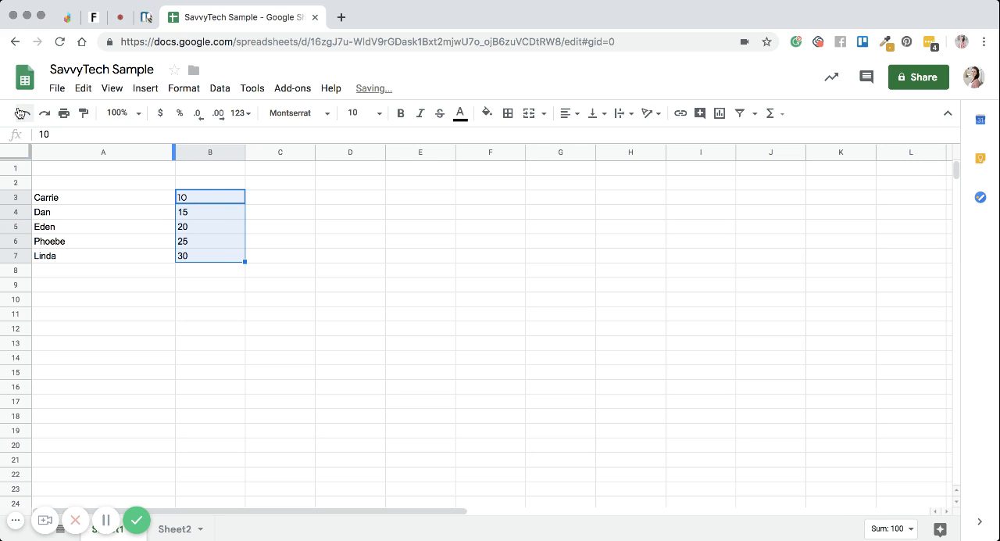
Step: Try the percent format on the numbers in B3:B7 and undo it
{"action": "left_click", "coordinate": [181, 113]}
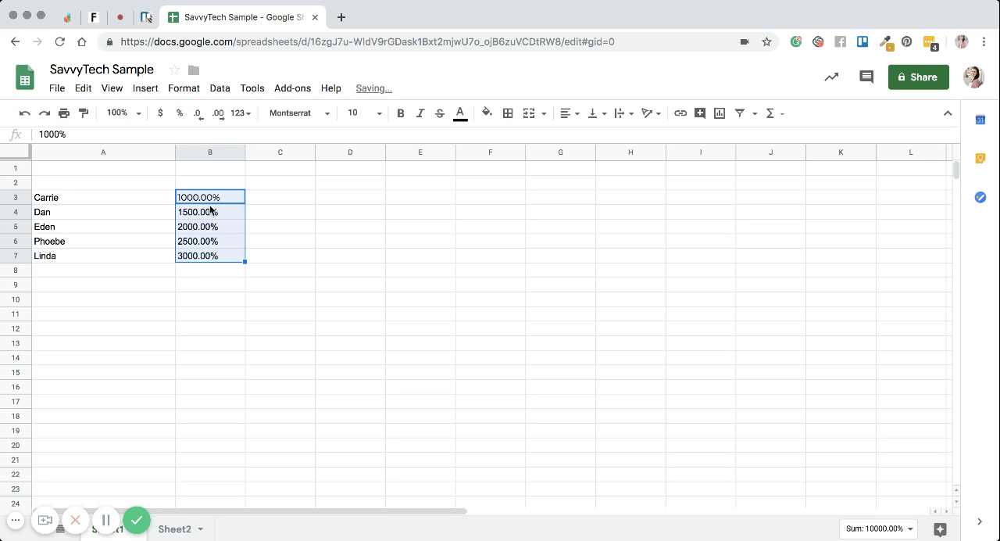
{"action": "left_click", "coordinate": [181, 113]}
{"action": "left_click", "coordinate": [219, 206]}
{"action": "left_click_drag", "start_coordinate": [209, 197], "coordinate": [214, 255]}
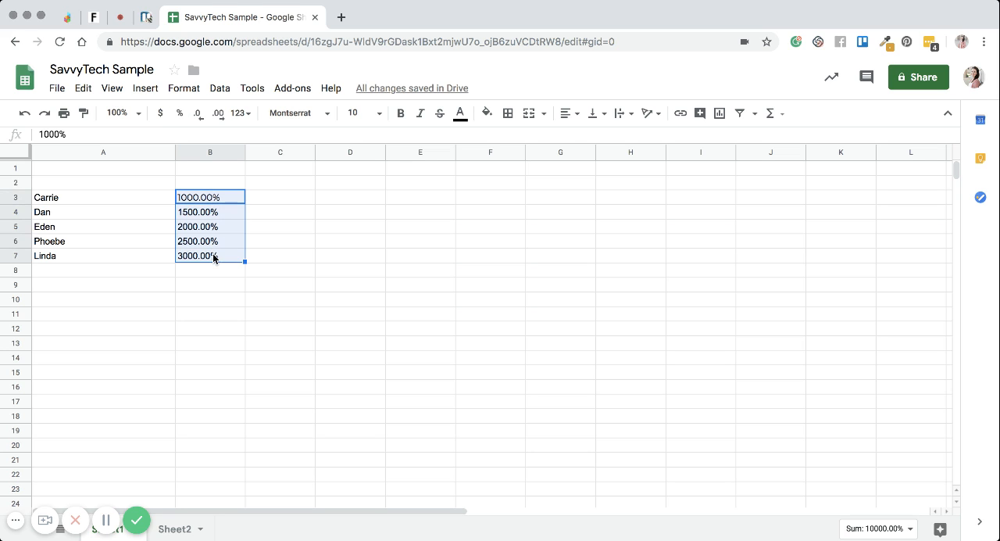
{"action": "left_click", "coordinate": [24, 113]}
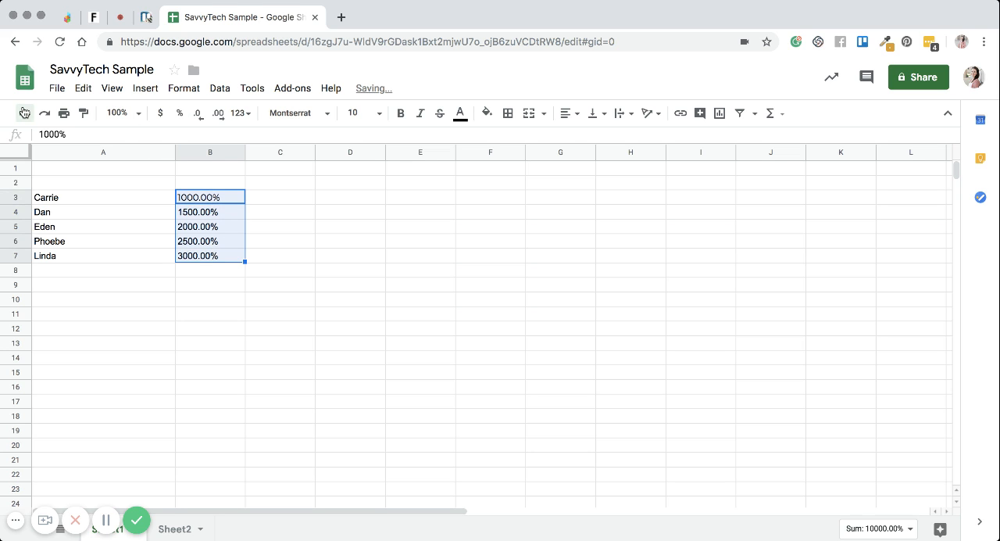
{"action": "left_click", "coordinate": [25, 112]}
Step: Apply the percent format to B3:B7 once more and undo the change
{"action": "left_click", "coordinate": [270, 228]}
{"action": "left_click", "coordinate": [217, 199]}
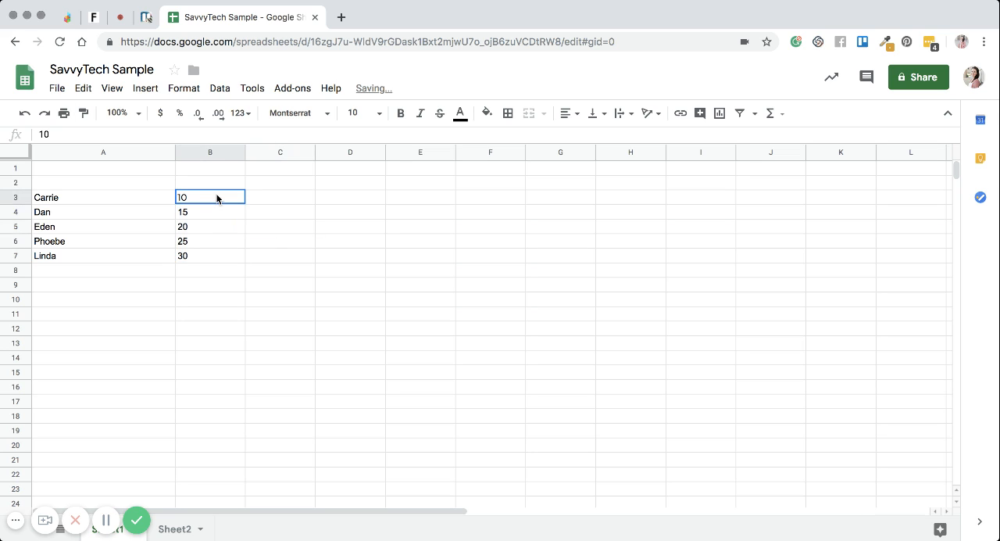
{"action": "left_click_drag", "start_coordinate": [217, 199], "coordinate": [212, 248]}
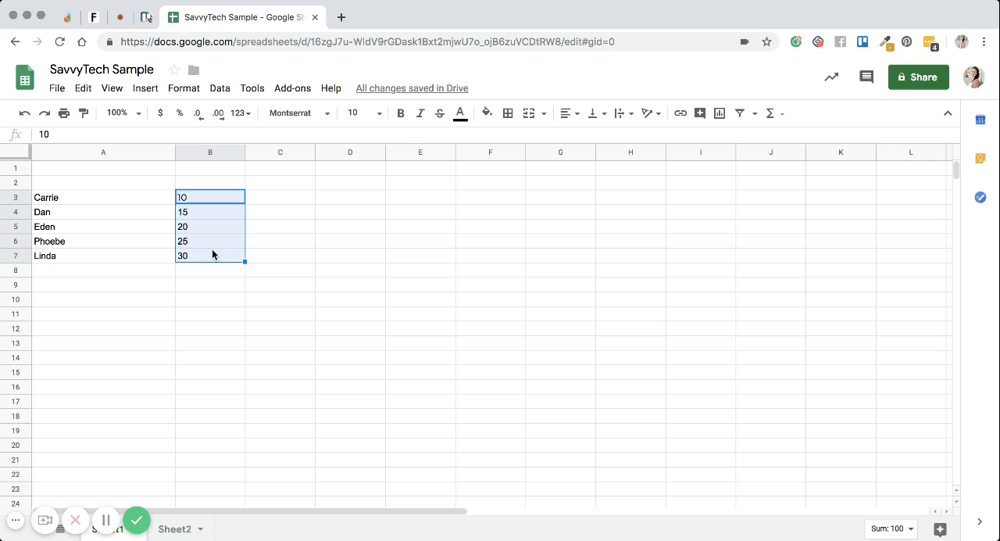
{"action": "left_click", "coordinate": [180, 113]}
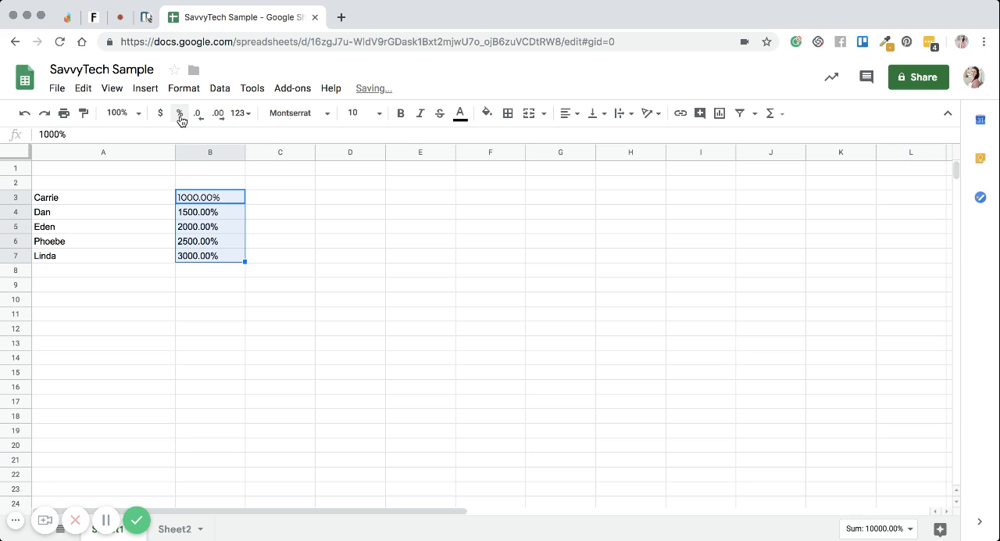
{"action": "left_click", "coordinate": [25, 113]}
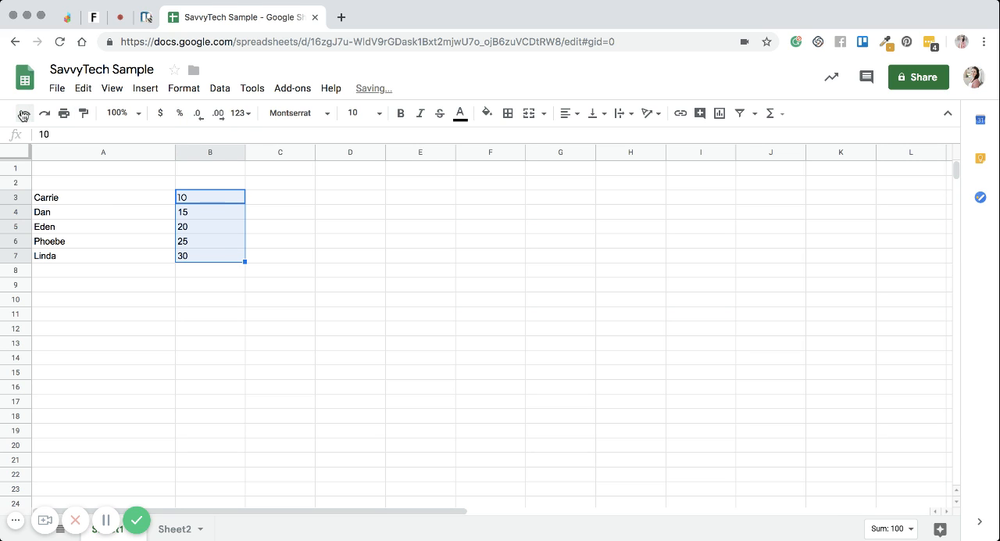
Step: Increase the decimal places of the numbers in B3:B7 to three
{"action": "left_click", "coordinate": [218, 114]}
{"action": "left_click", "coordinate": [218, 114]}
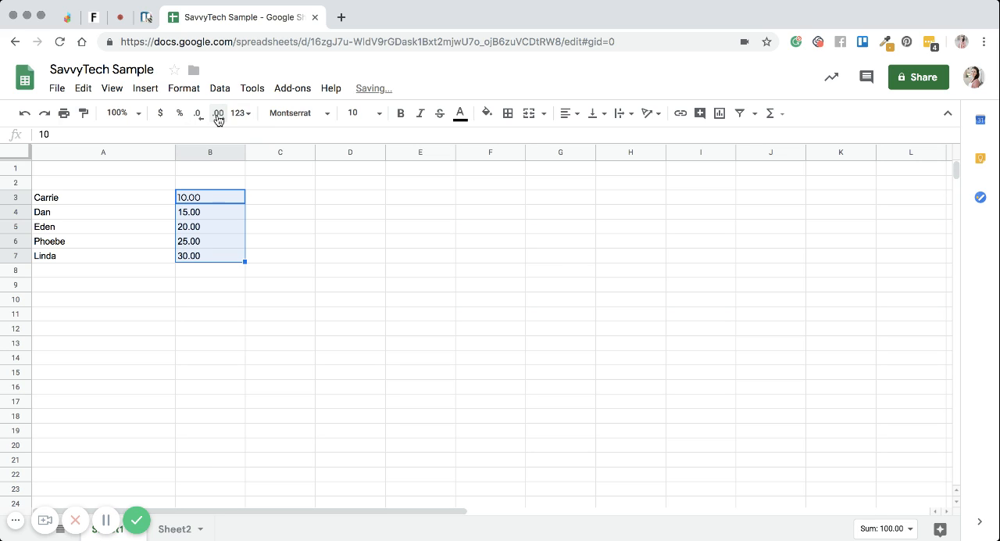
{"action": "left_click", "coordinate": [218, 114]}
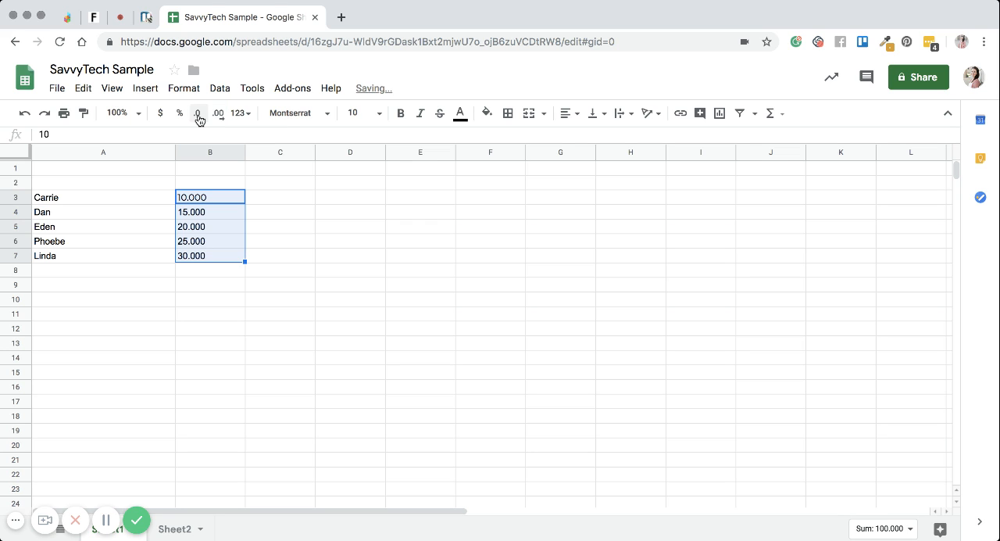
Step: Decrease the decimal places of B3:B7 until only whole numbers remain
{"action": "left_click", "coordinate": [199, 116]}
{"action": "left_click", "coordinate": [199, 115]}
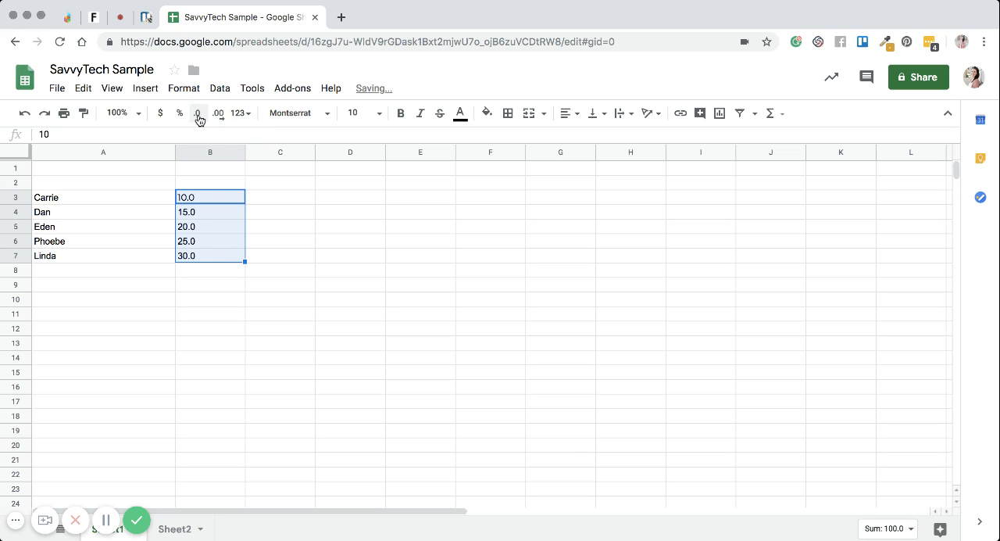
{"action": "left_click", "coordinate": [198, 115]}
{"action": "left_click", "coordinate": [209, 221]}
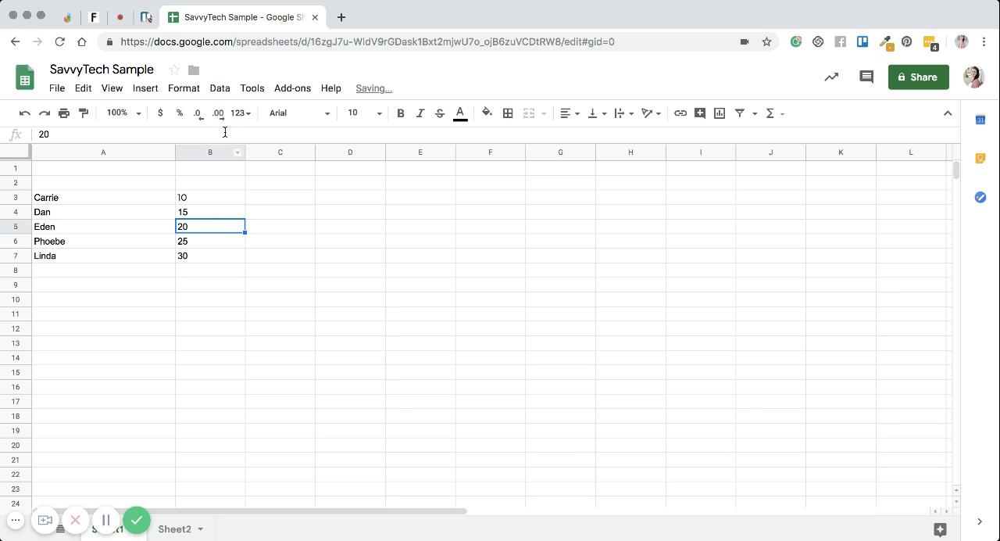
Step: Apply the Percent option from the list of number formats to B3:B7 and undo it
{"action": "left_click_drag", "start_coordinate": [214, 200], "coordinate": [214, 259]}
{"action": "left_click", "coordinate": [251, 119]}
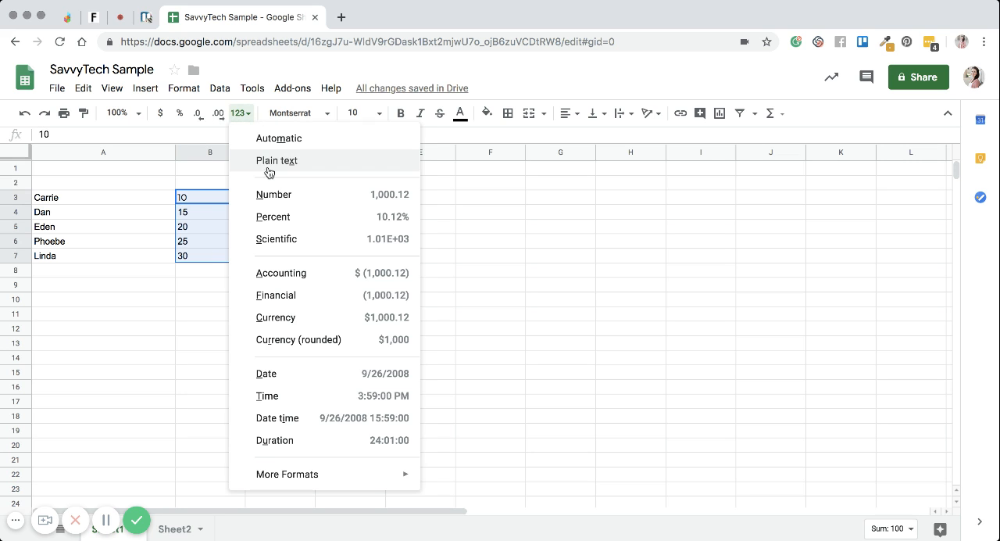
{"action": "left_click", "coordinate": [273, 216]}
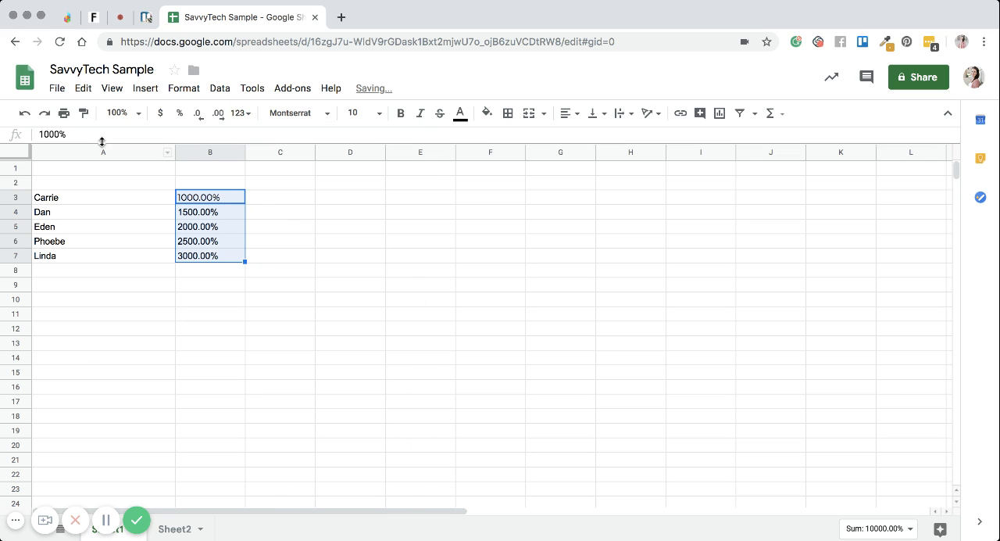
{"action": "left_click", "coordinate": [24, 113]}
Step: Apply the Scientific number format to B3:B7 and replace it with the Accounting format
{"action": "left_click", "coordinate": [247, 113]}
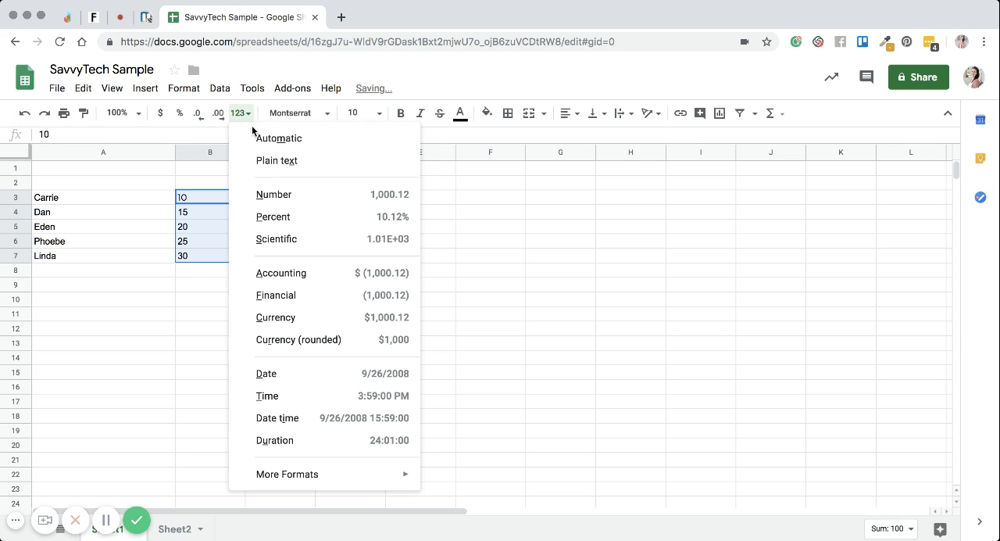
{"action": "left_click", "coordinate": [300, 247]}
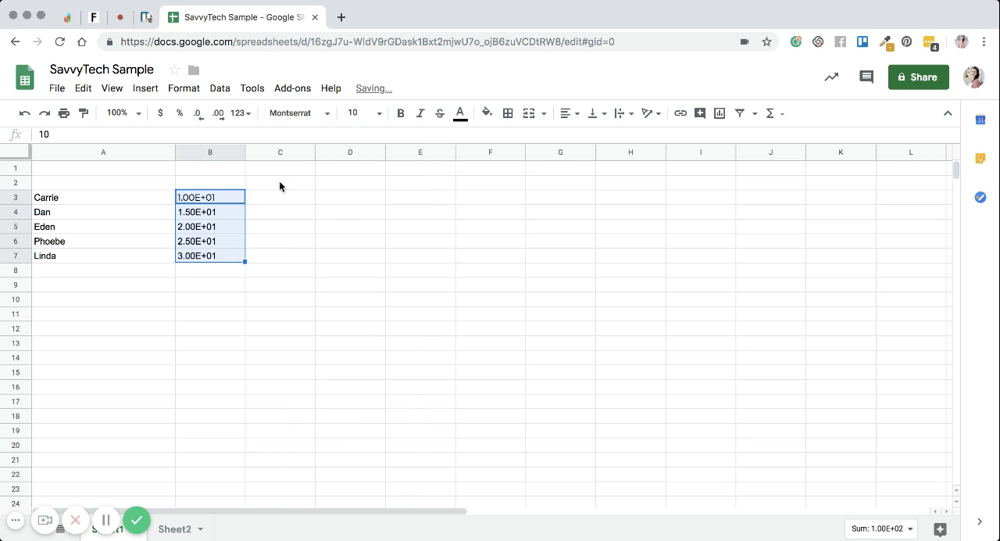
{"action": "left_click", "coordinate": [239, 113]}
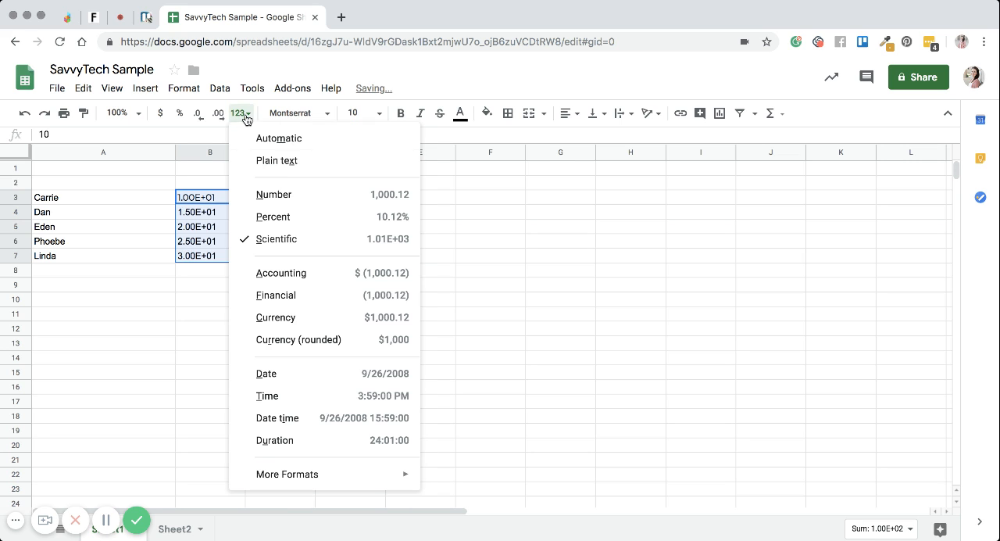
{"action": "left_click", "coordinate": [296, 274]}
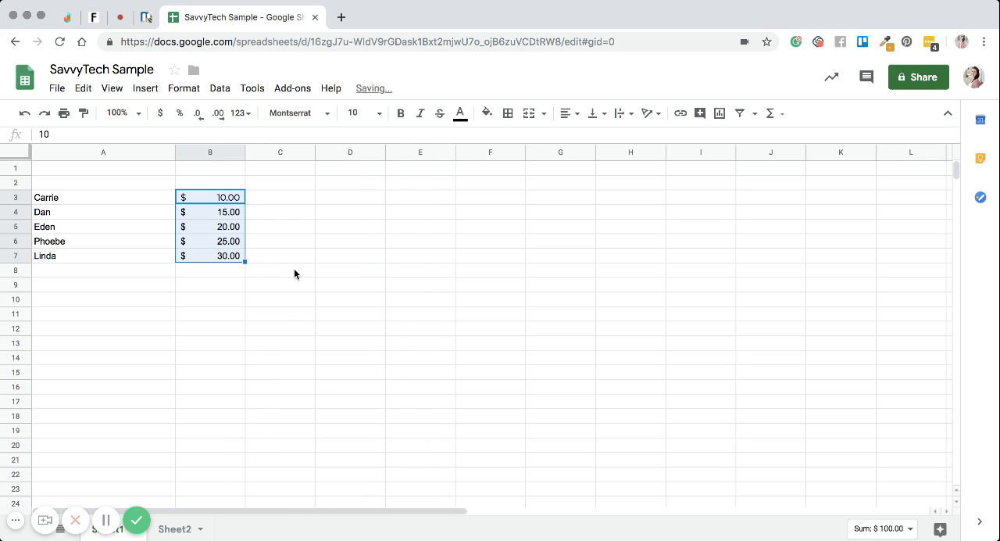
Step: Change the format of B3:B7 to Currency (rounded), followed by Date
{"action": "left_click", "coordinate": [239, 113]}
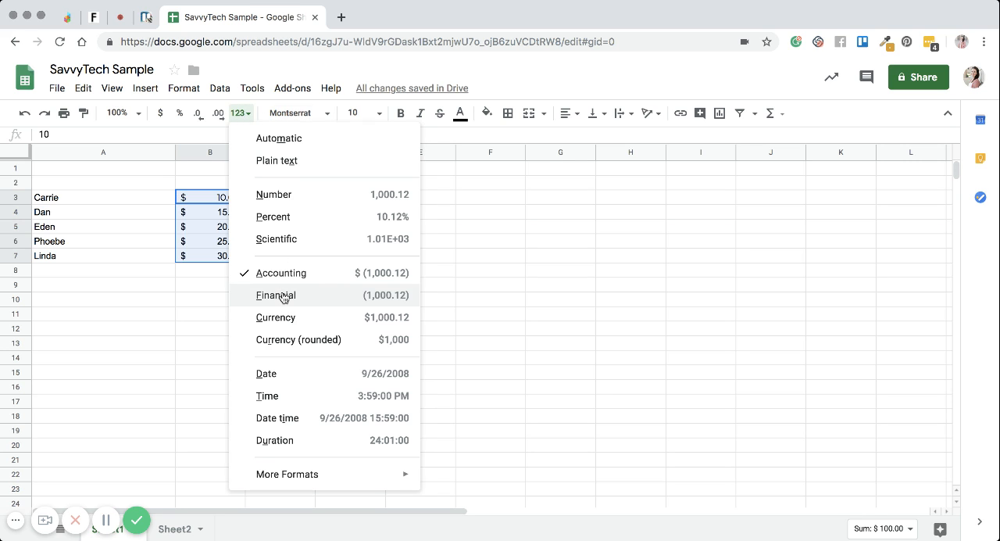
{"action": "left_click", "coordinate": [279, 339]}
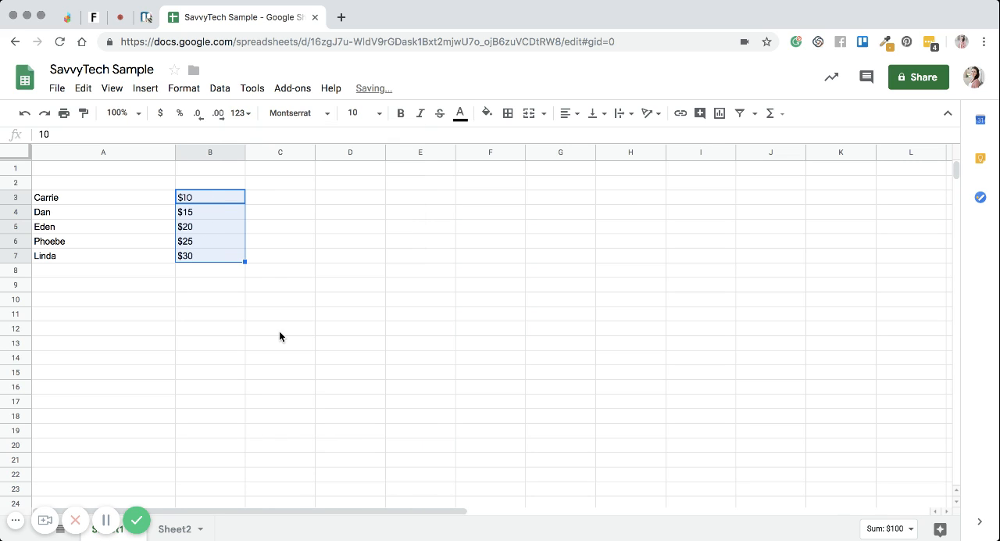
{"action": "left_click", "coordinate": [253, 117]}
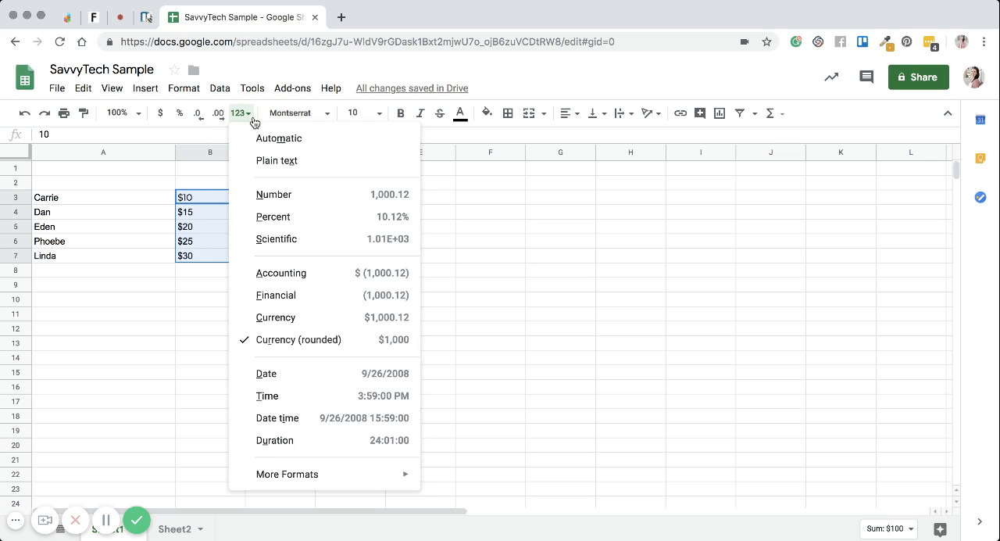
{"action": "left_click", "coordinate": [296, 376]}
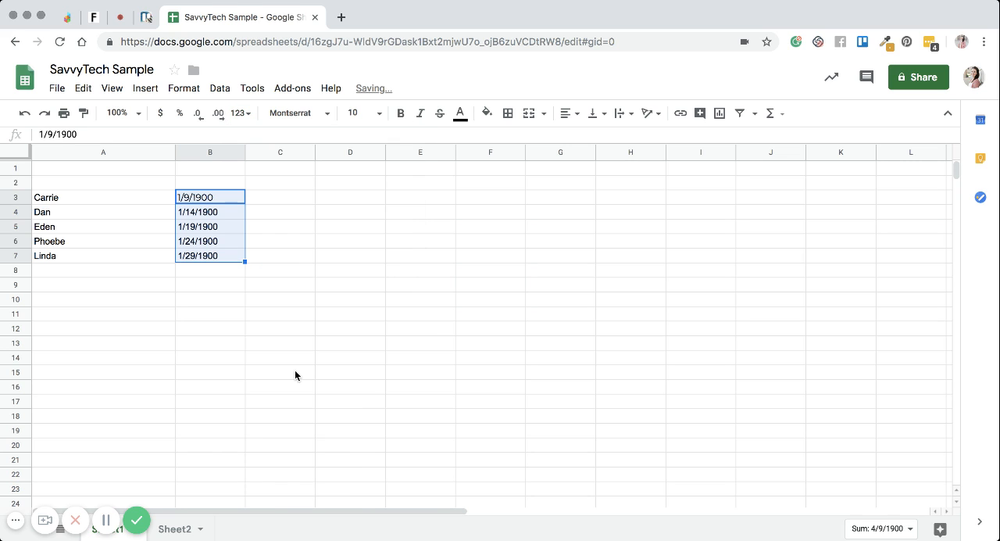
Step: Change the format of B3:B7 to Time, followed by Date time
{"action": "left_click", "coordinate": [239, 114]}
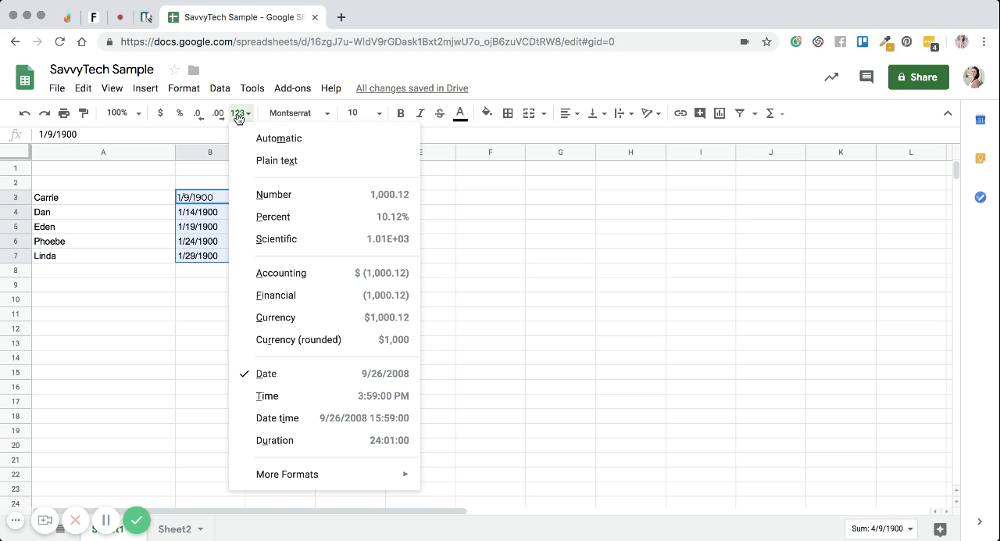
{"action": "left_click", "coordinate": [290, 391]}
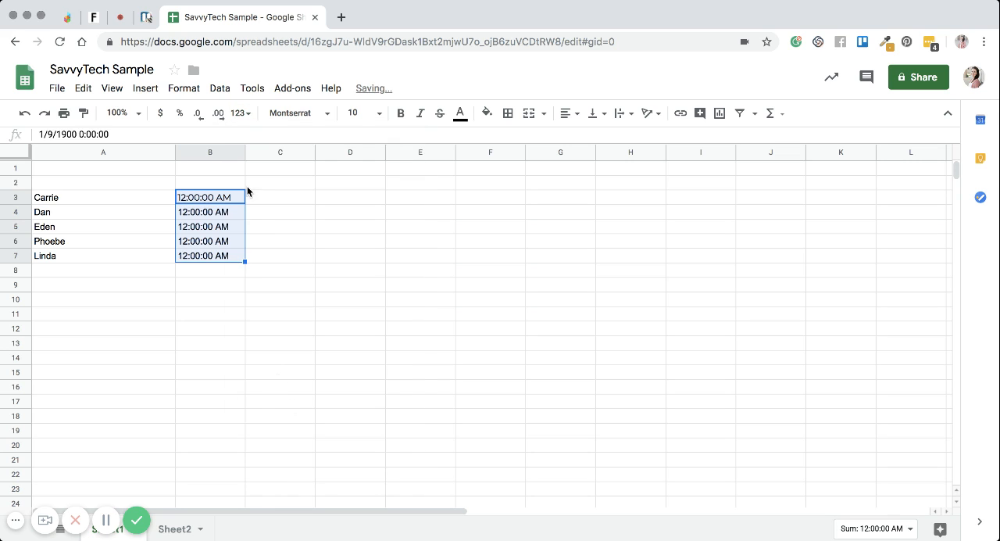
{"action": "left_click", "coordinate": [240, 113]}
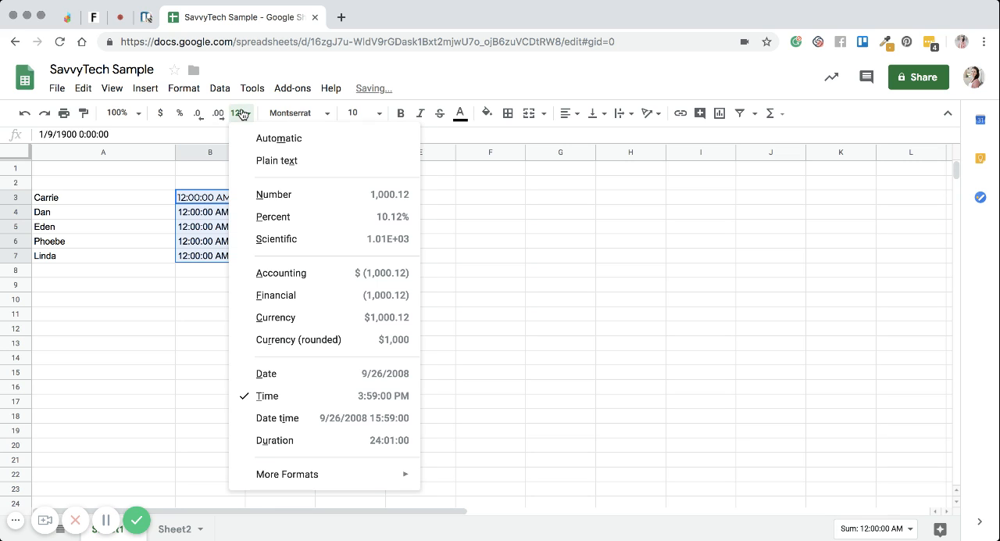
{"action": "left_click", "coordinate": [316, 421]}
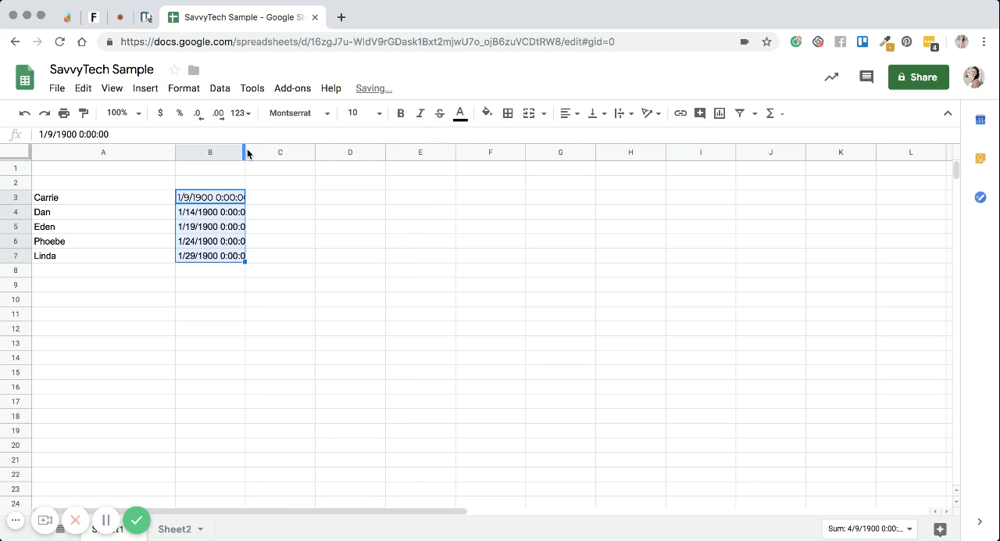
Step: Show B3:B7 in the Duration format and set the number format back to Automatic
{"action": "left_click", "coordinate": [239, 113]}
{"action": "left_click", "coordinate": [352, 444]}
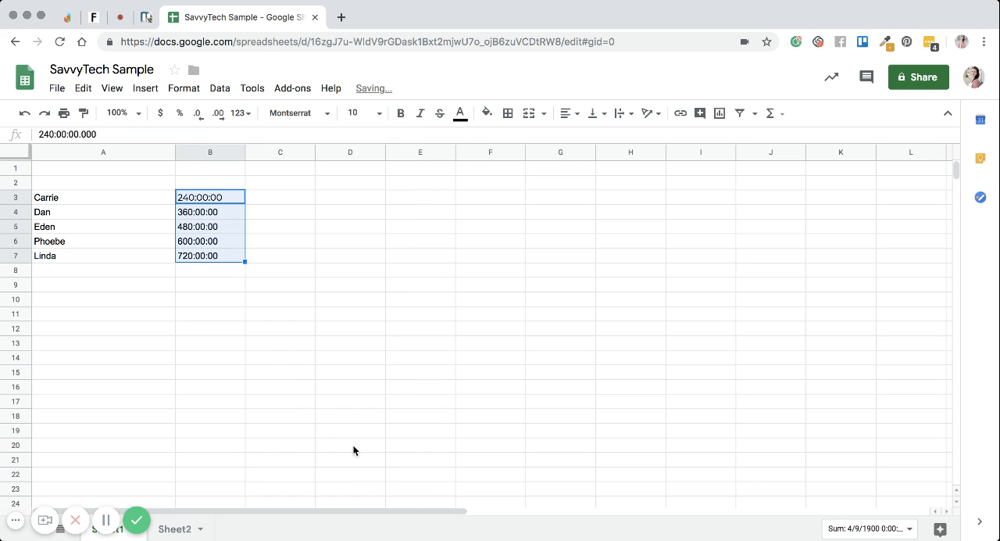
{"action": "left_click", "coordinate": [235, 114]}
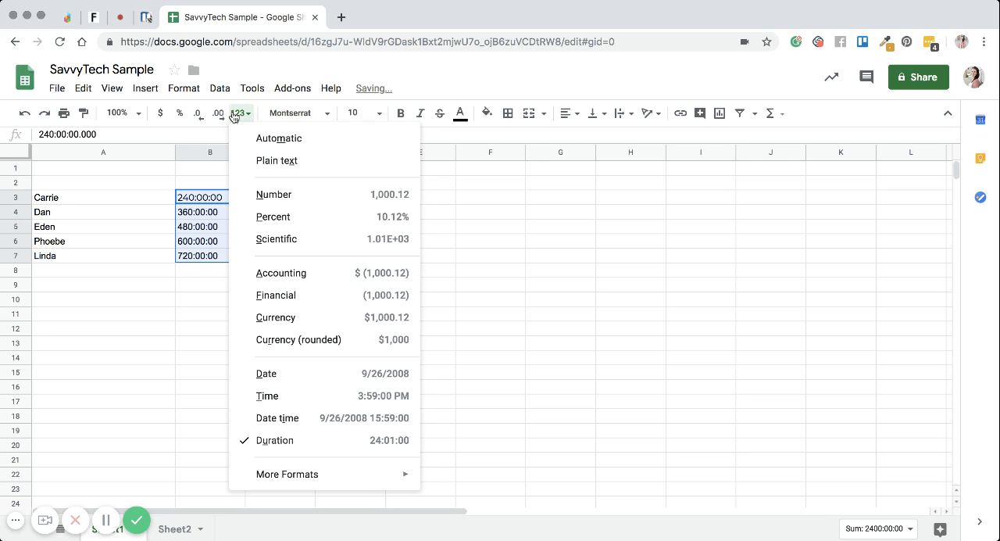
{"action": "mouse_move", "coordinate": [301, 474]}
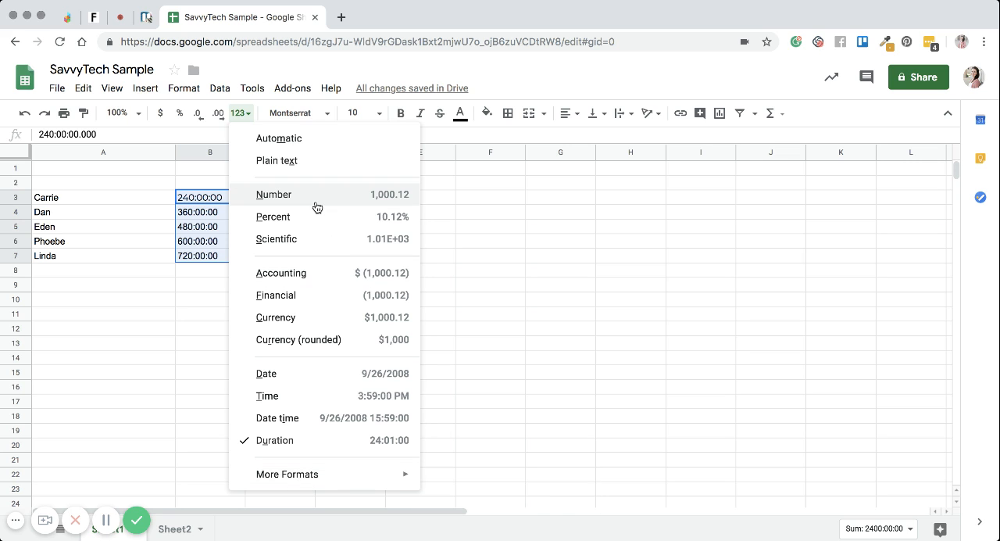
{"action": "left_click", "coordinate": [305, 139]}
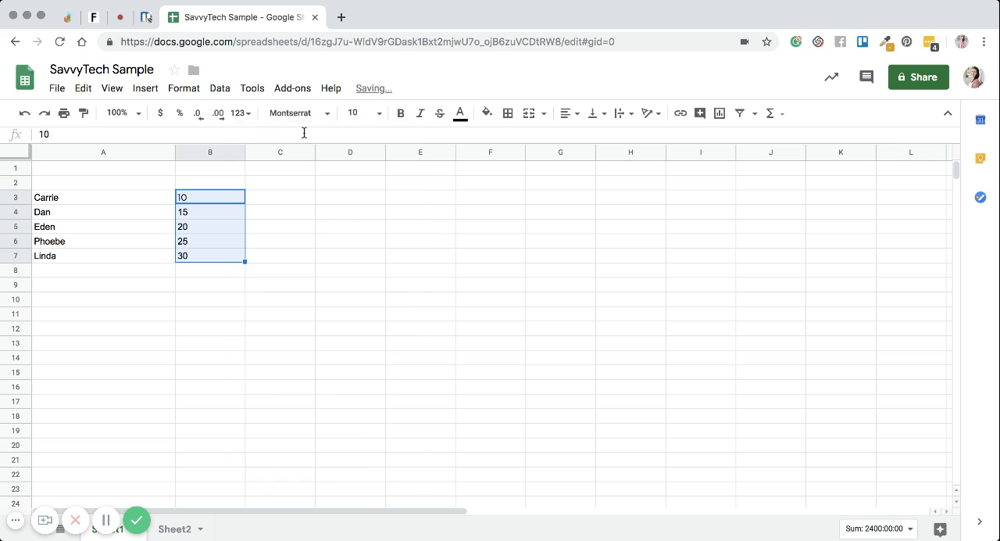
{"action": "left_click", "coordinate": [279, 211]}
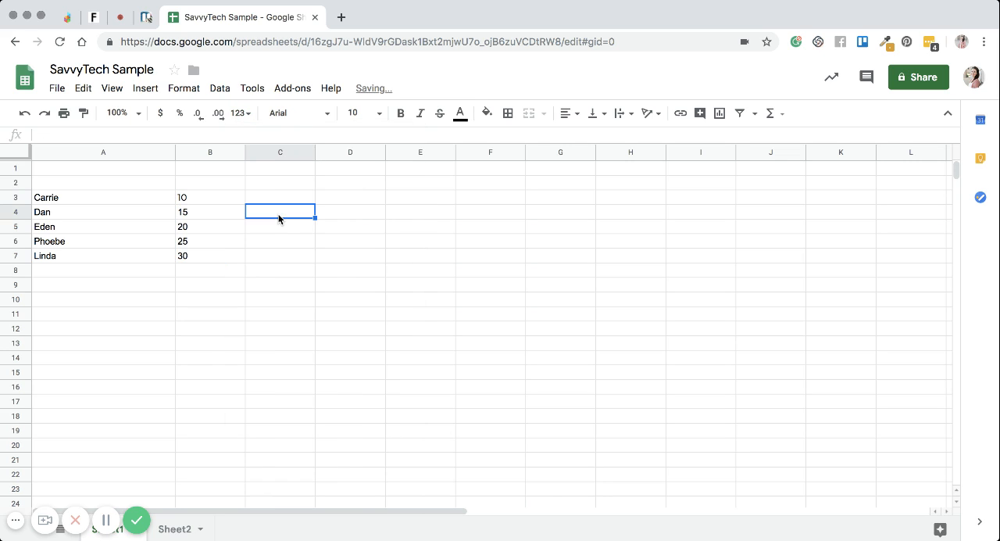
{"action": "left_click", "coordinate": [207, 203]}
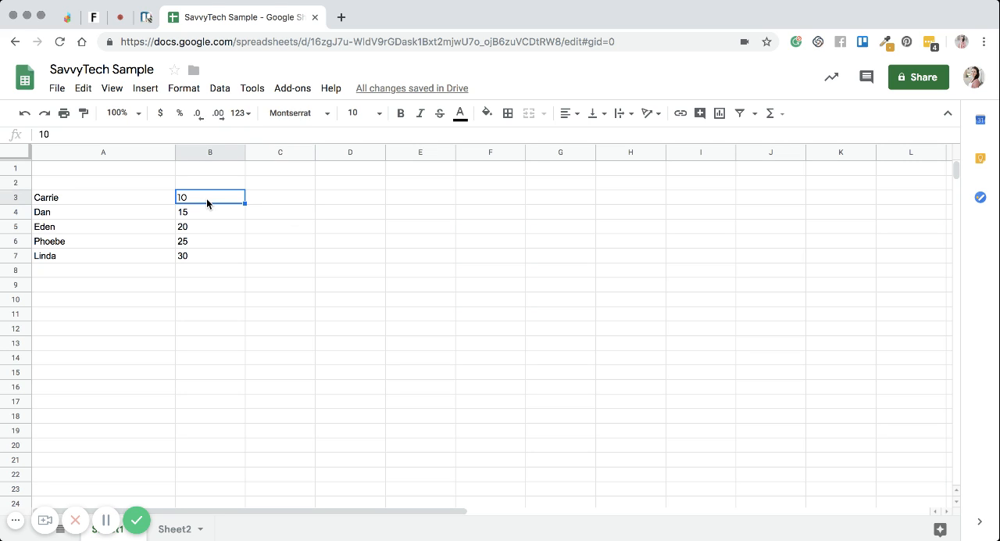
{"action": "left_click", "coordinate": [207, 231]}
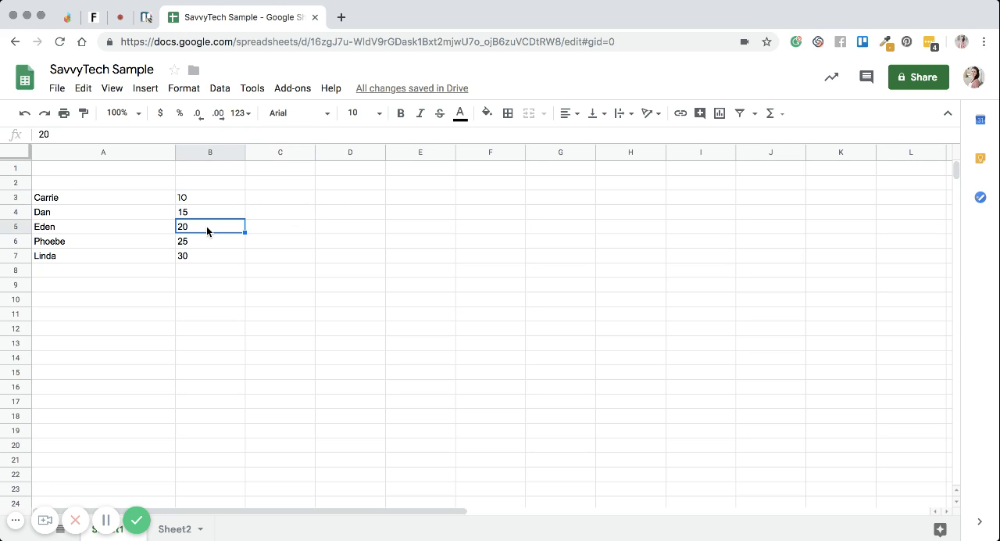